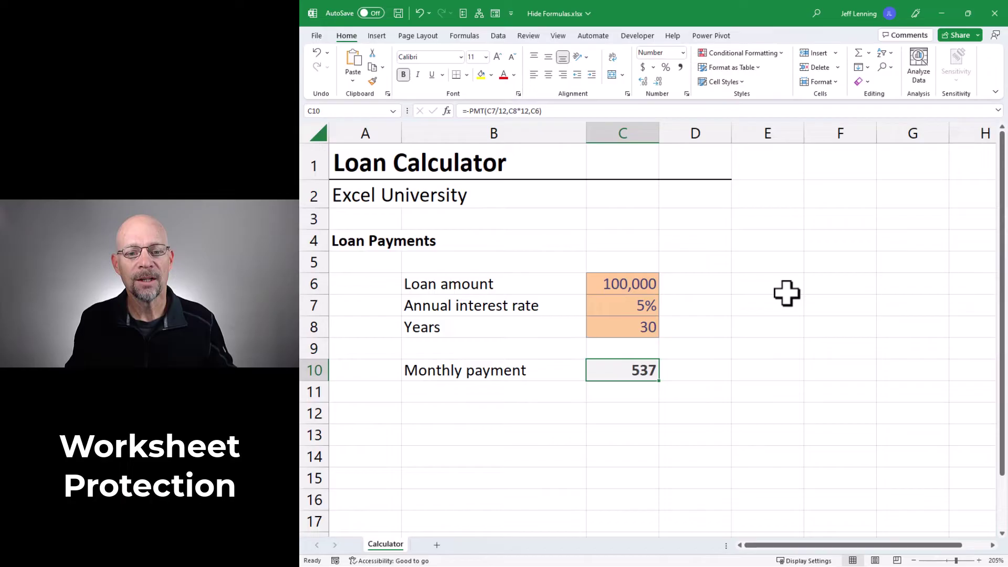
Step: Review the payment cell and the three loan input cells, ending on loan amount cell C6
left_click(786, 293)
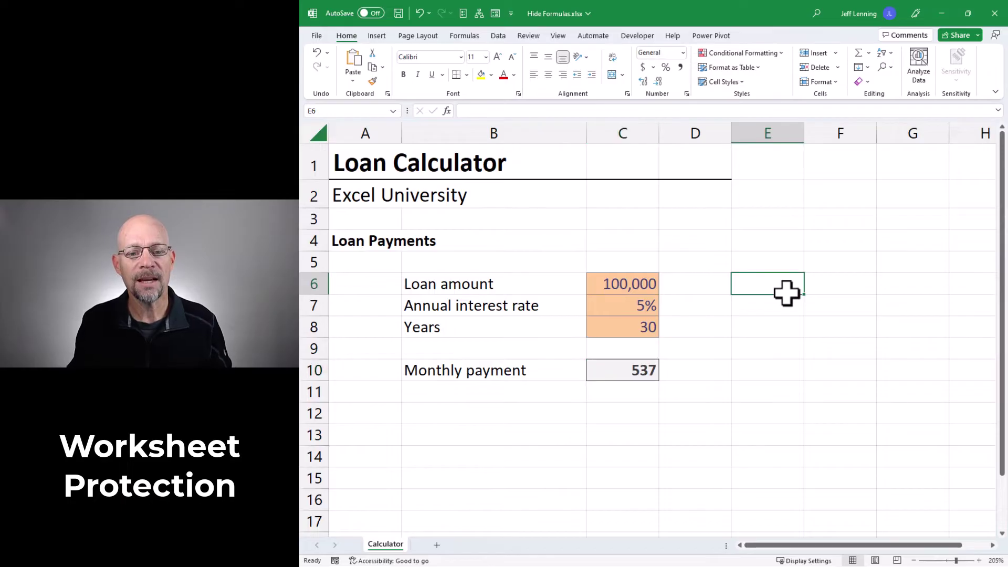
left_click(612, 373)
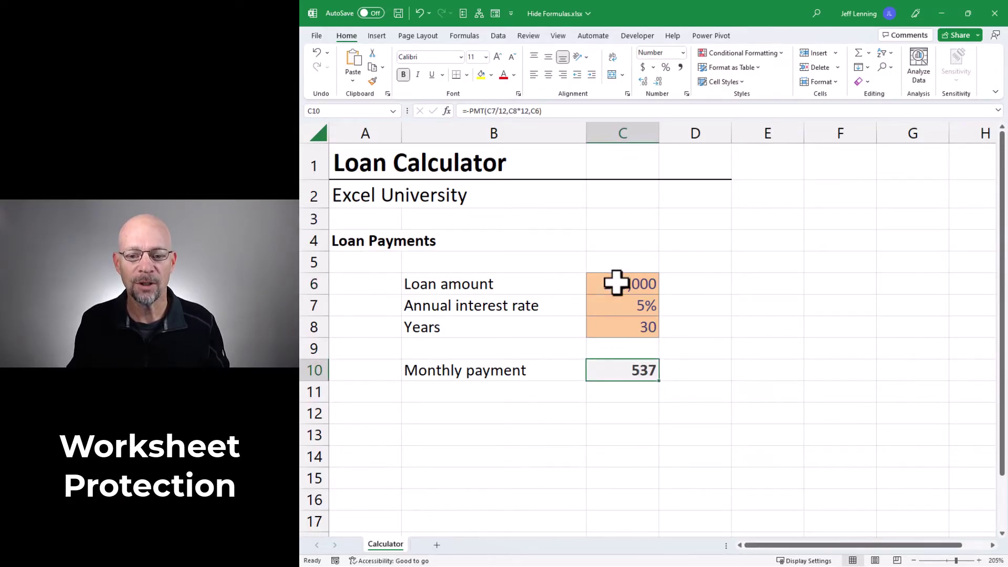
left_click_drag(616, 284, 621, 321)
left_click(698, 307)
left_click(650, 281)
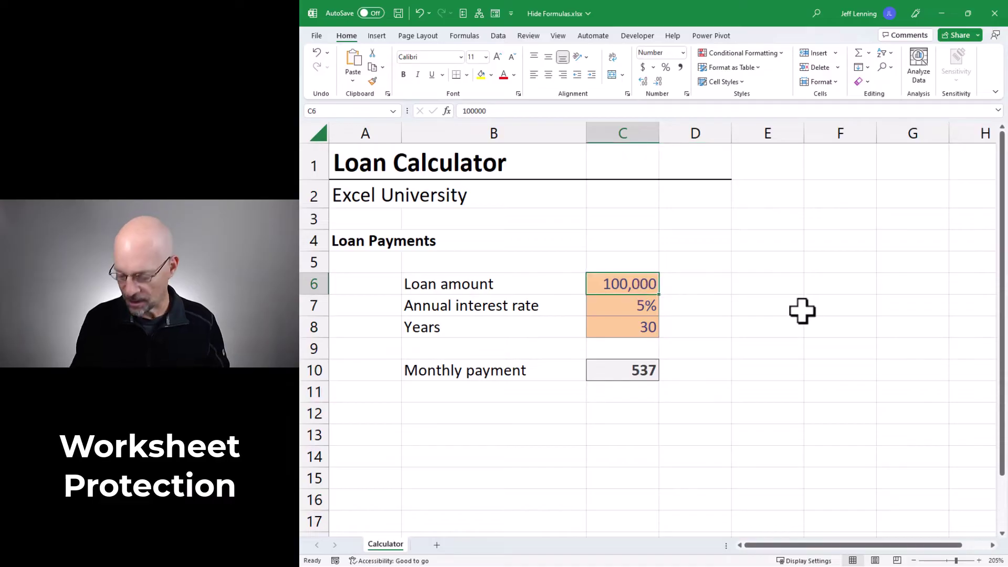
Step: Enter 75,000, 4% and 20 years as the loan amount, rate and term
type("75000")
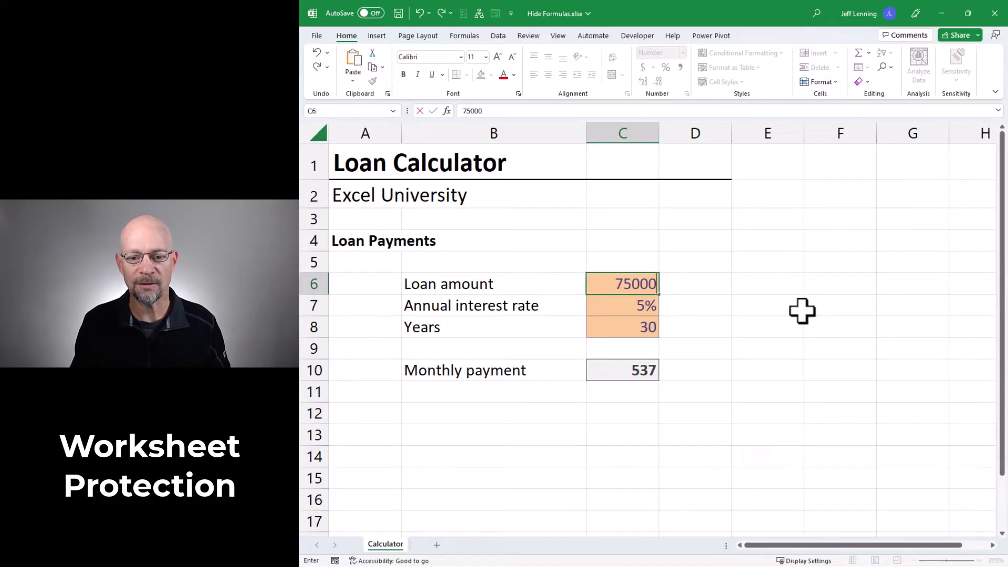
key("Return")
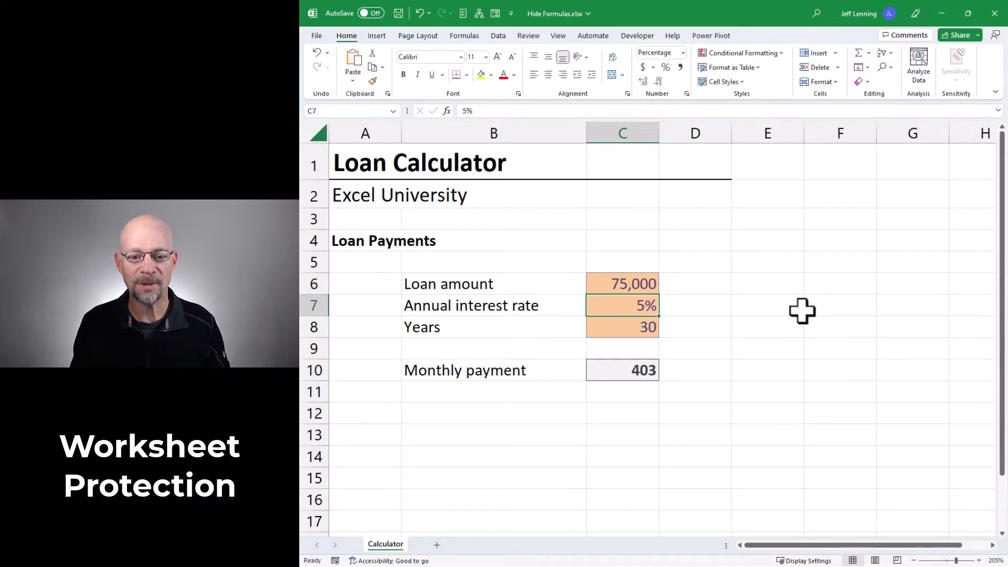
type("4")
key("Return")
type("20")
key("Return")
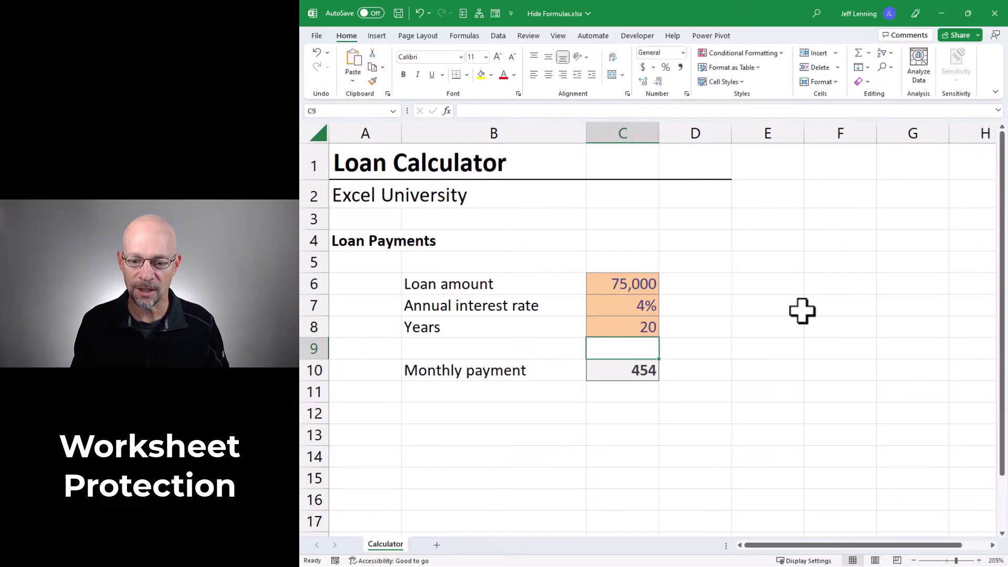
Step: Inspect the PMT formula in C10 without changing it
key("Up")
key("Up")
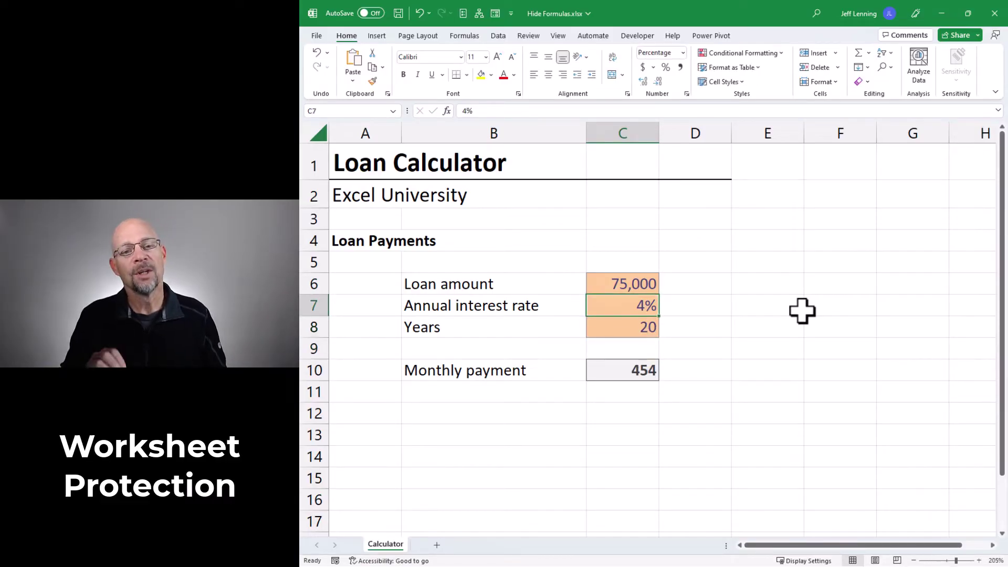
key("Down")
key("Down")
key("Down")
key("F2")
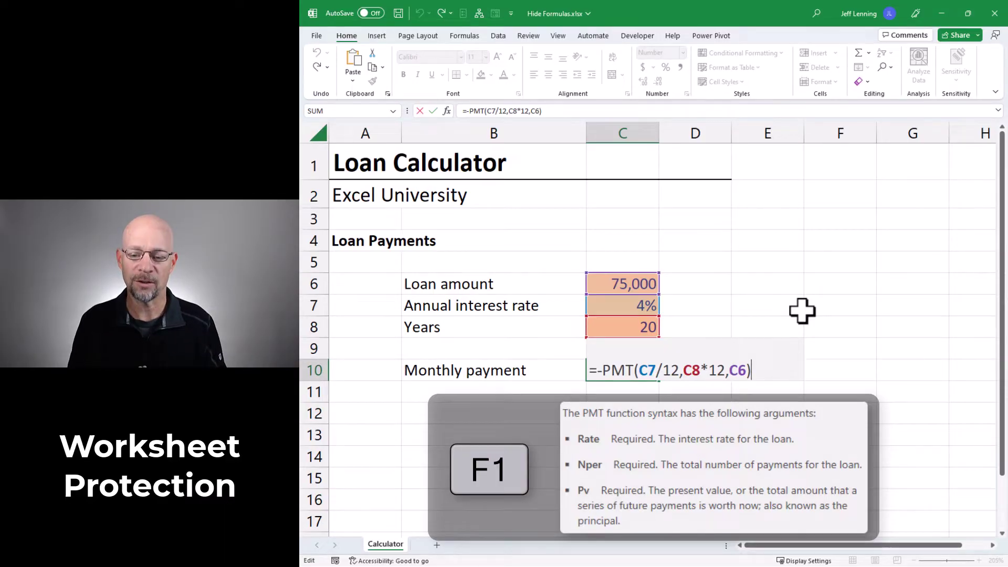
key("ctrl+Return")
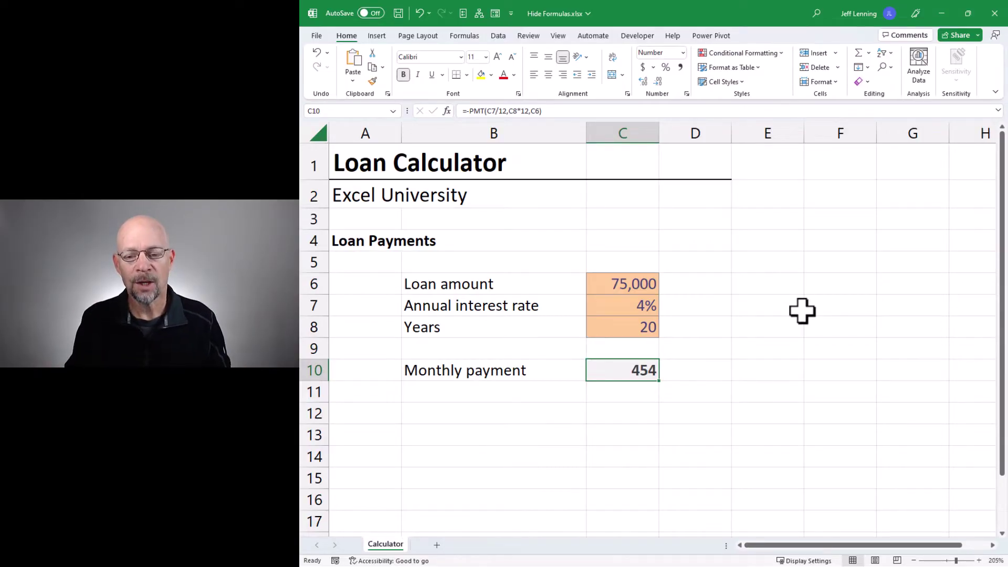
Step: Apply Review > Protect Sheet to the Calculator sheet, keeping the default options
left_click(528, 36)
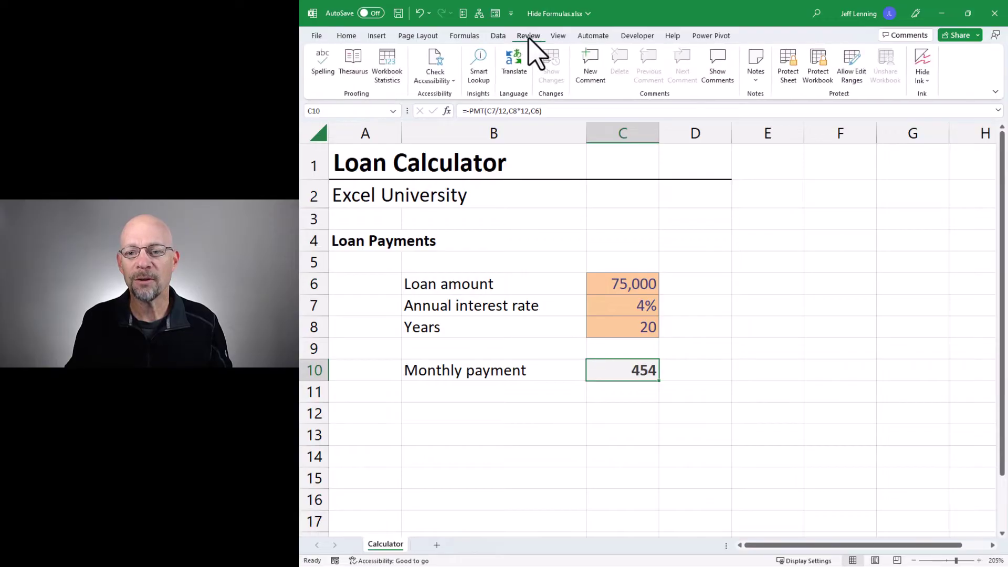
left_click(788, 78)
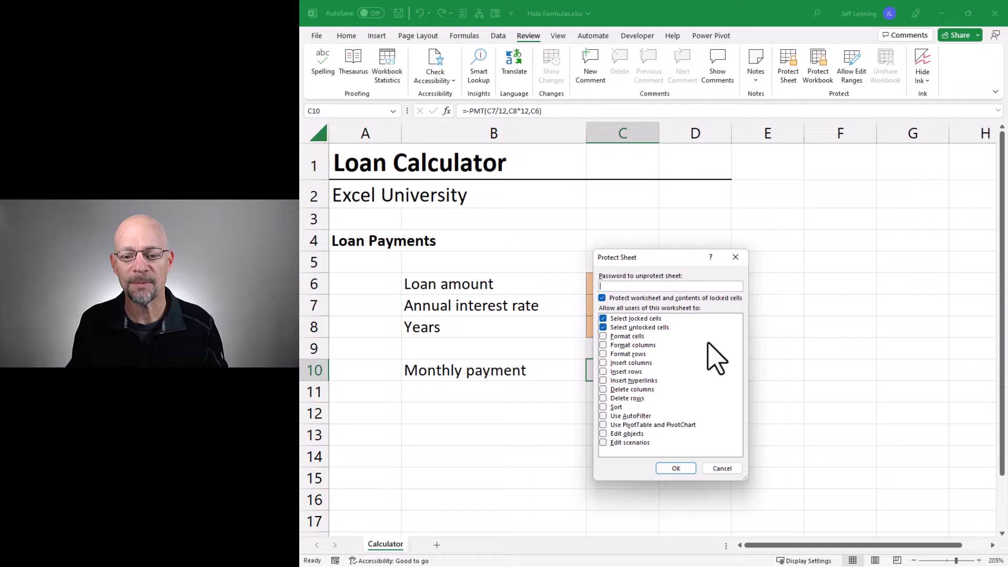
left_click(677, 469)
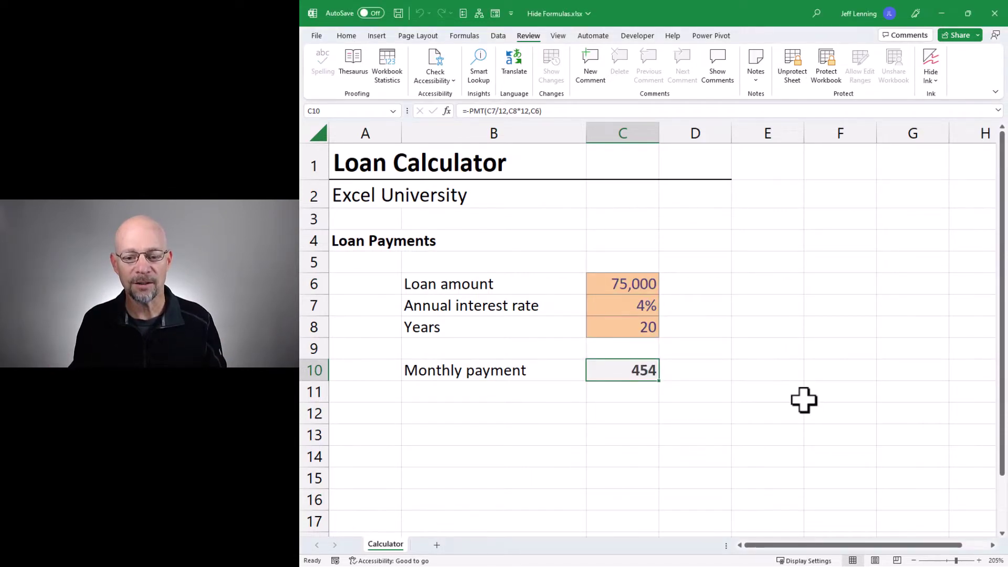
left_click(649, 428)
left_click(644, 370)
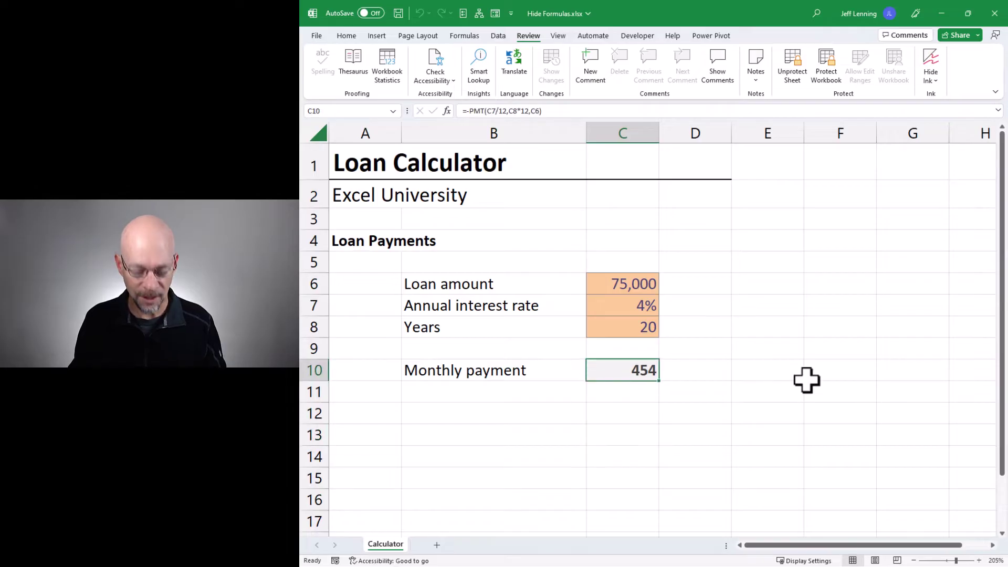
key("Delete")
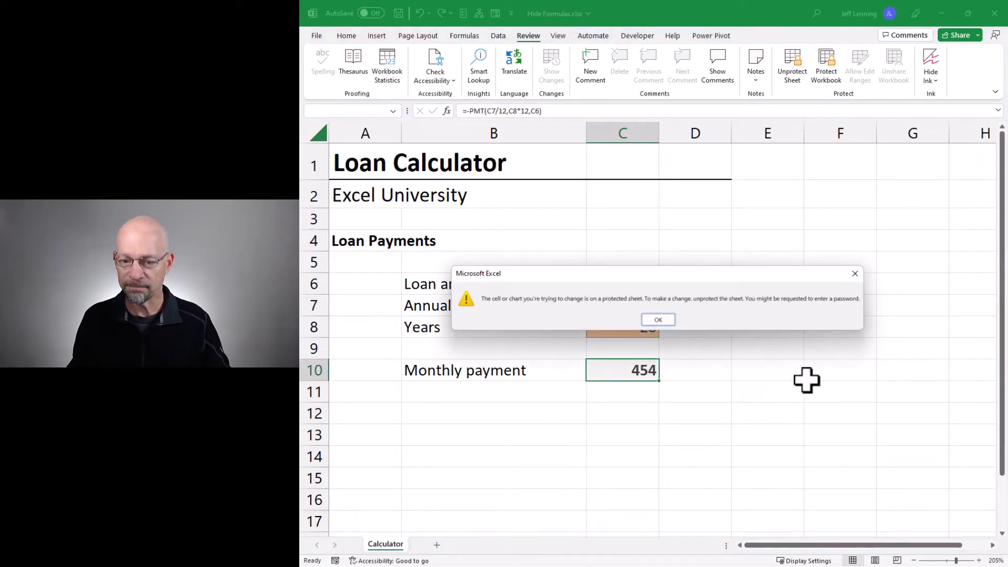
key("Return")
left_click(627, 287)
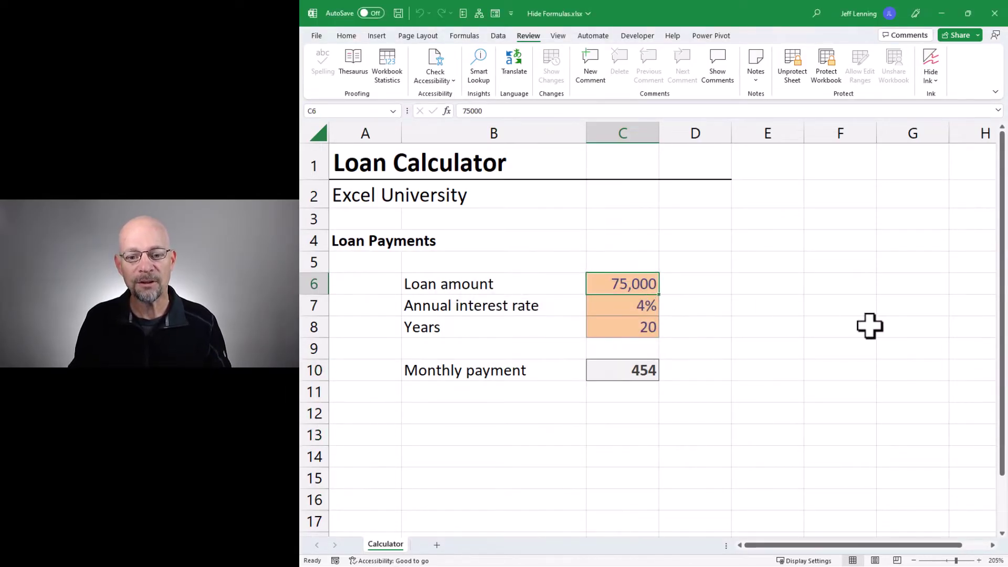
key("Delete")
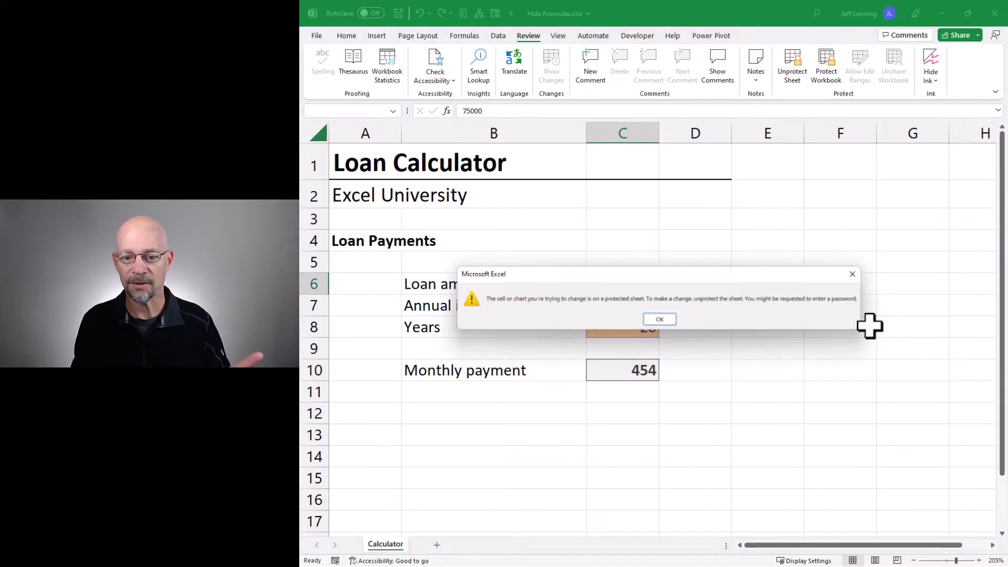
key("Return")
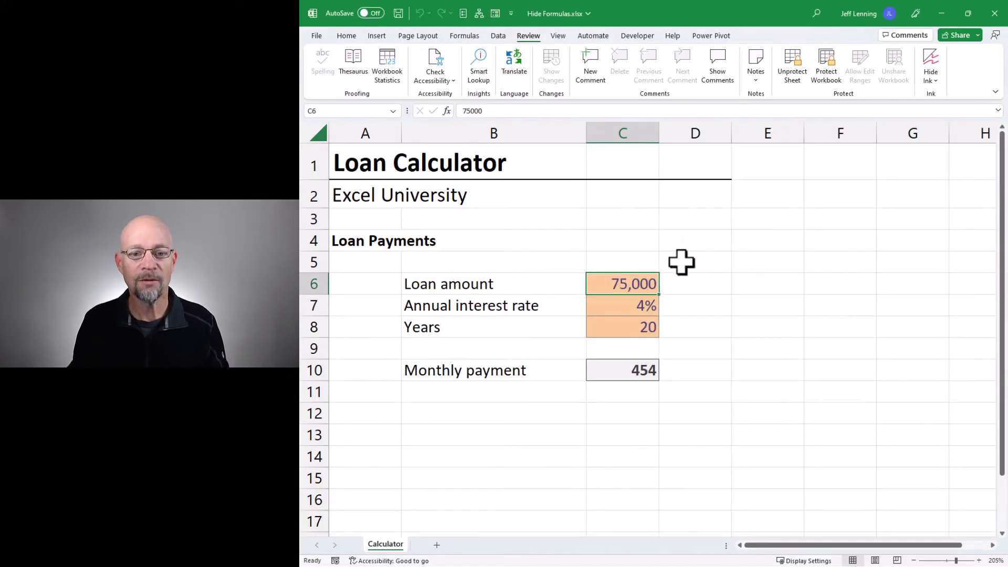
left_click(351, 36)
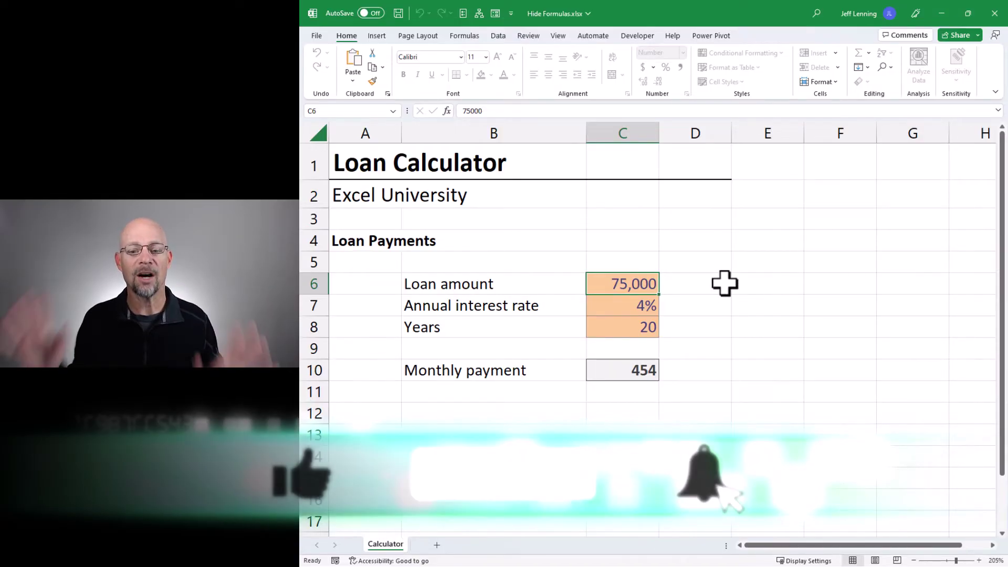
Step: Choose Unprotect Sheet on the Review tab for the Calculator sheet
left_click(528, 36)
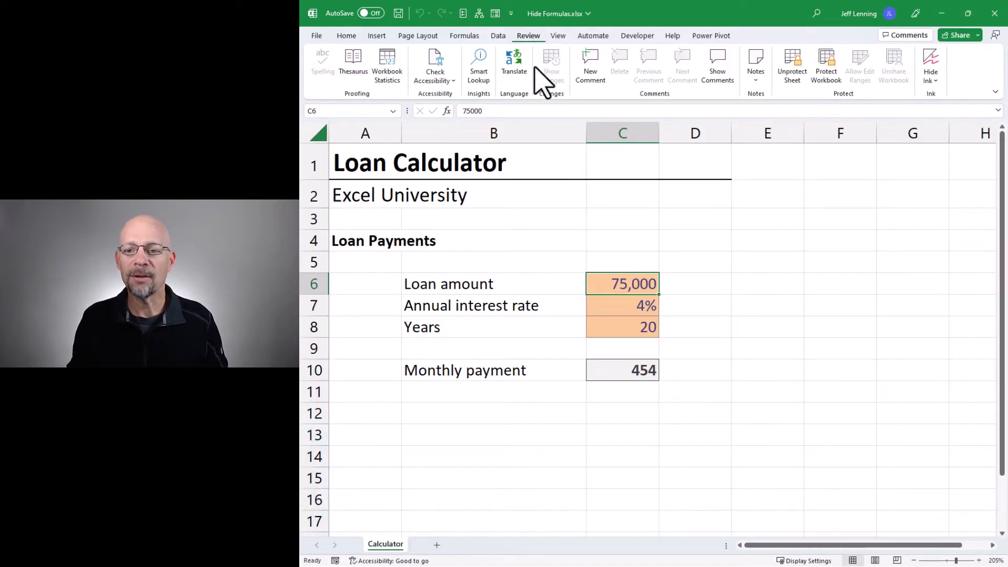
left_click(798, 61)
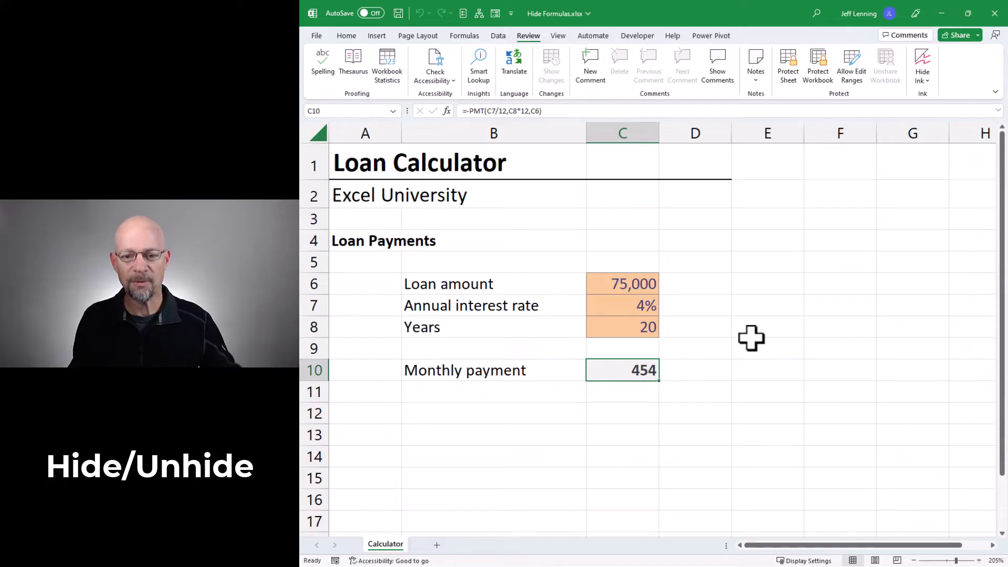
key("ctrl+1")
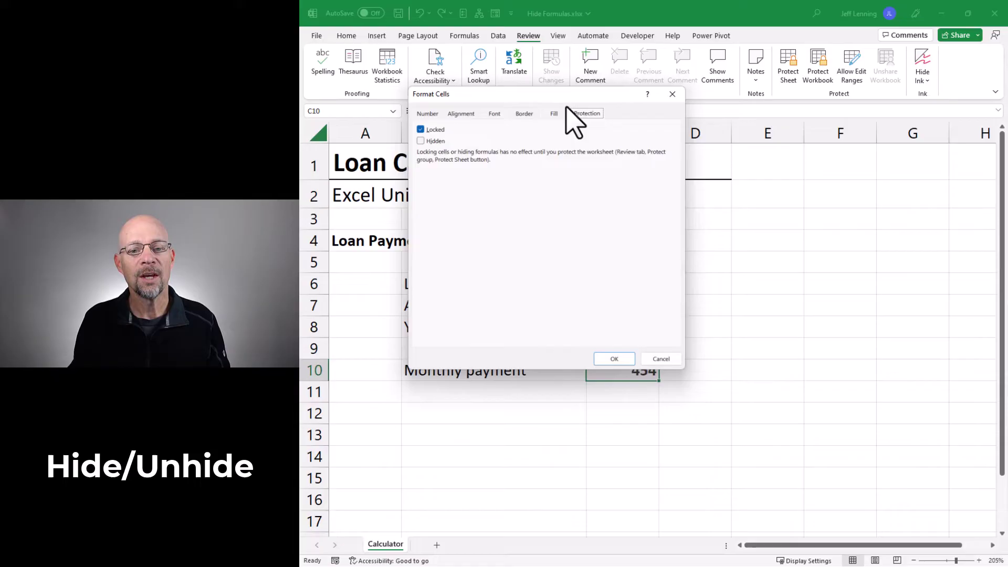
left_click(421, 140)
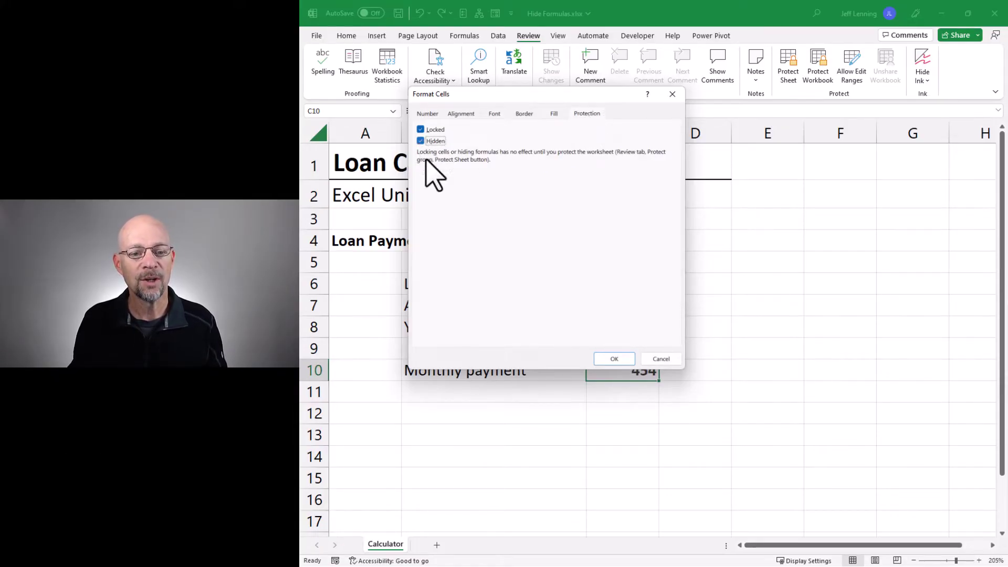
left_click(614, 359)
left_click(649, 407)
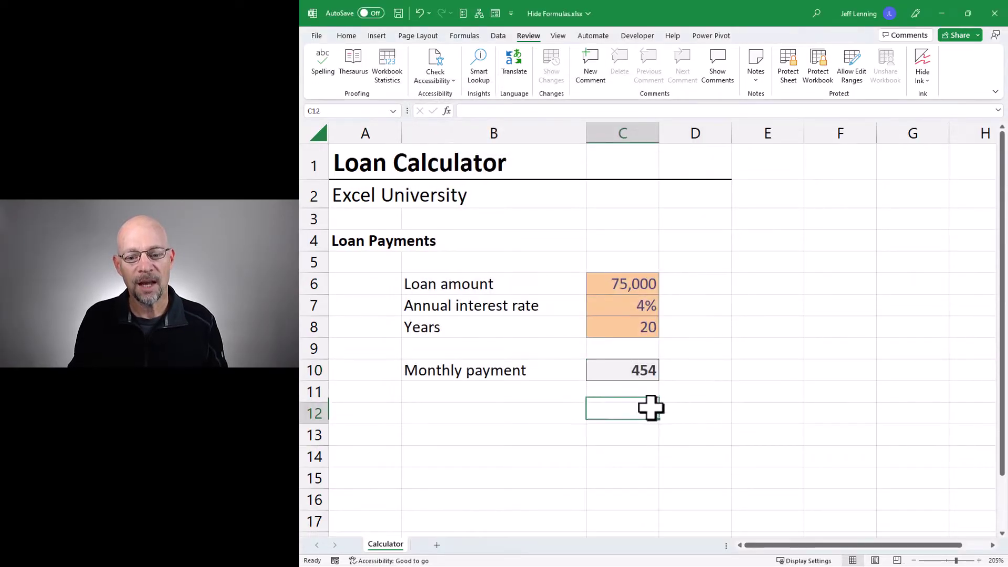
left_click(640, 371)
left_click(555, 112)
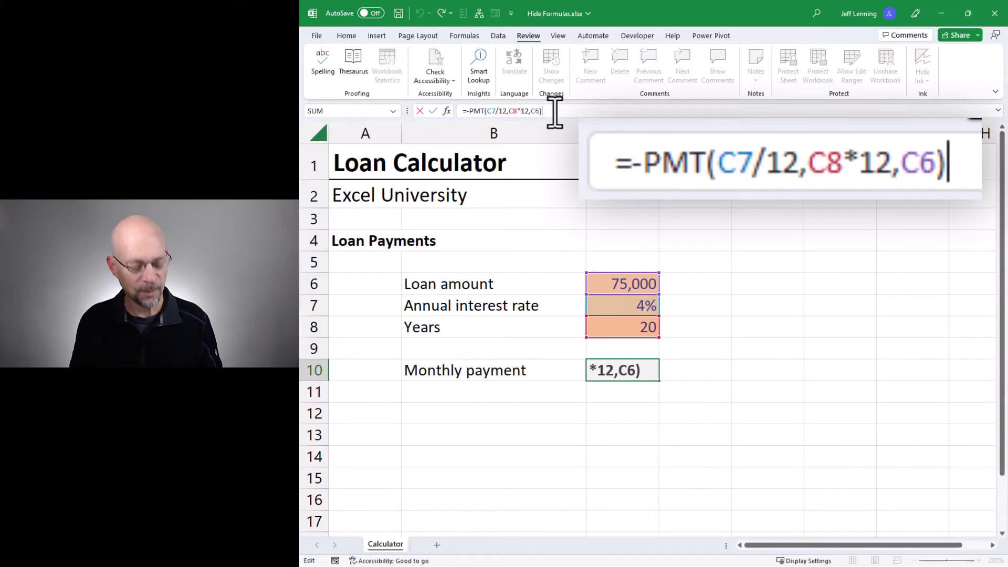
key("Escape")
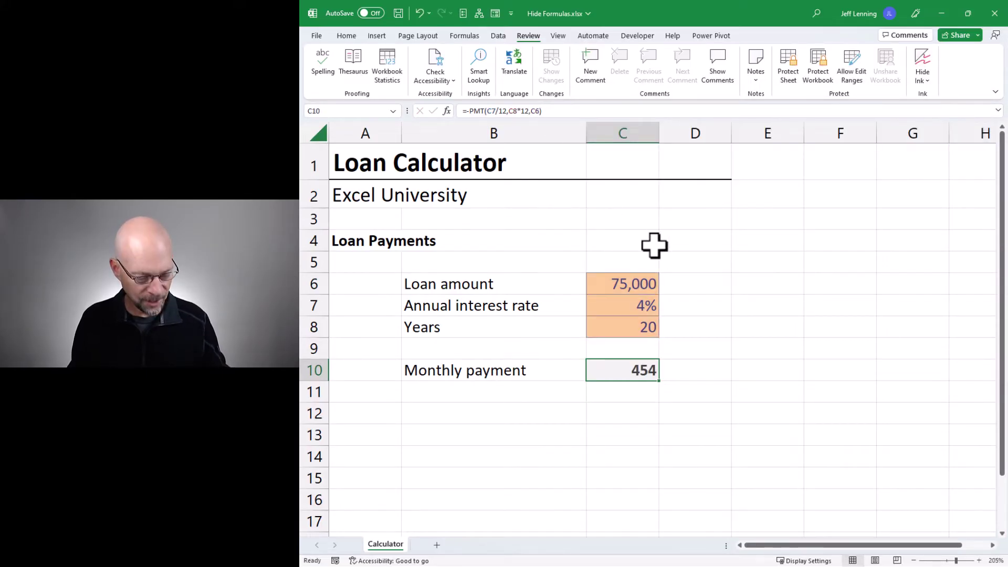
key("ctrl+1")
left_click(439, 140)
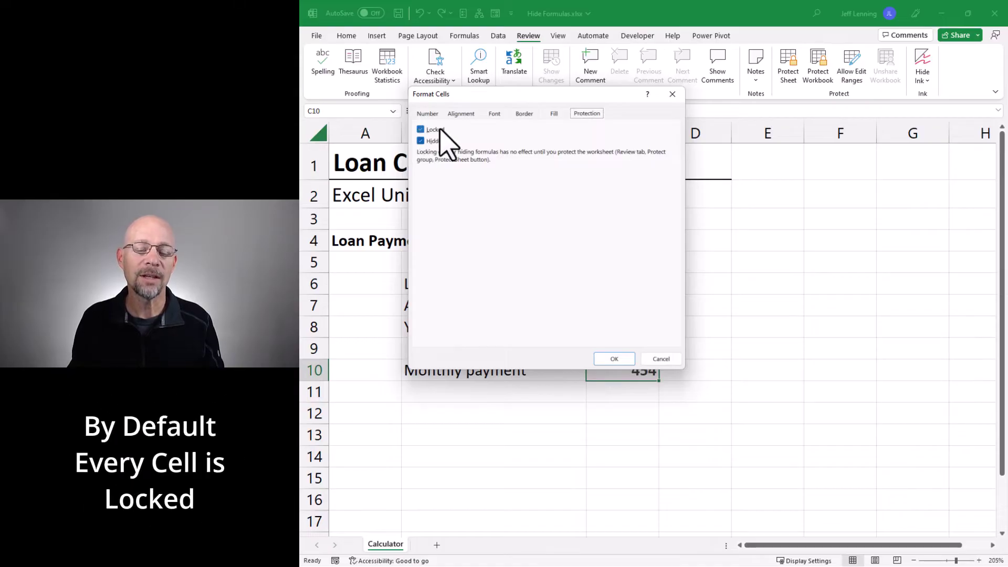
left_click(437, 141)
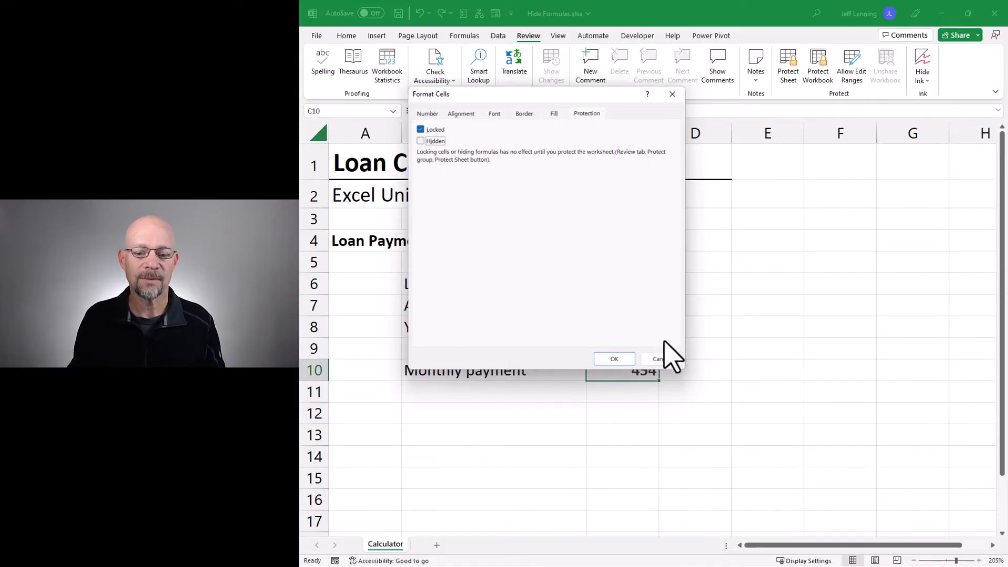
left_click(614, 359)
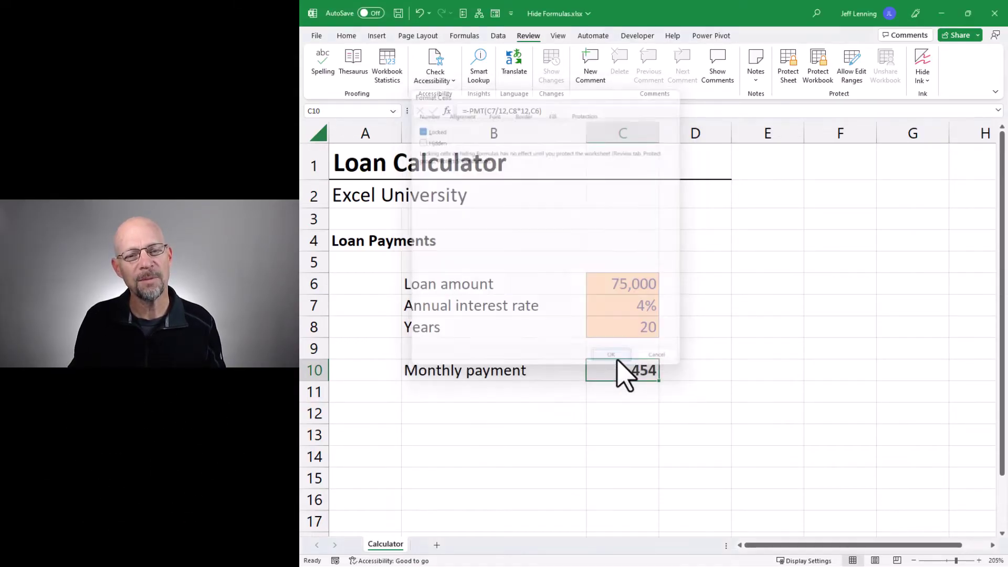
Step: Change the loan amount in C6 to 50,000
left_click(682, 389)
left_click(642, 277)
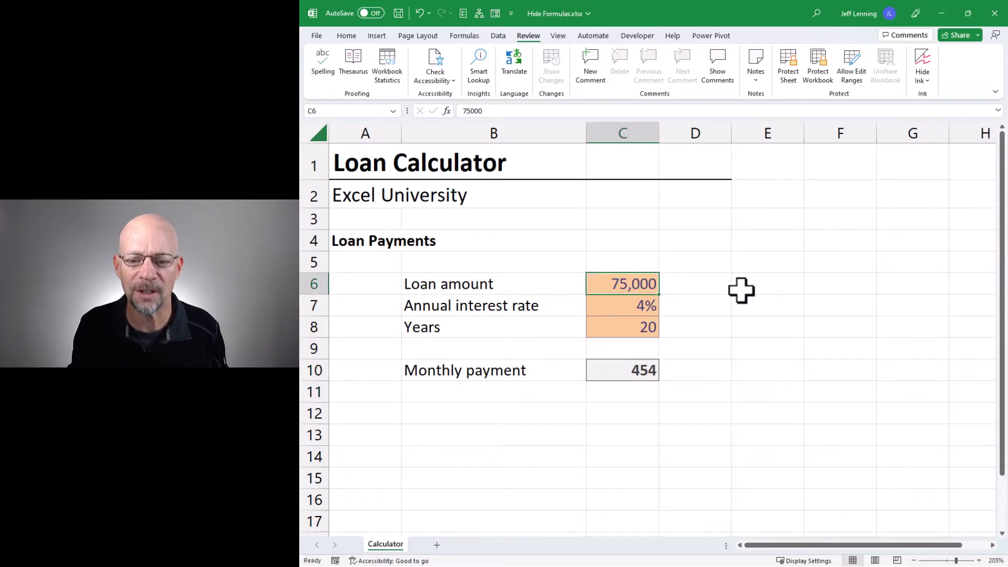
type("500")
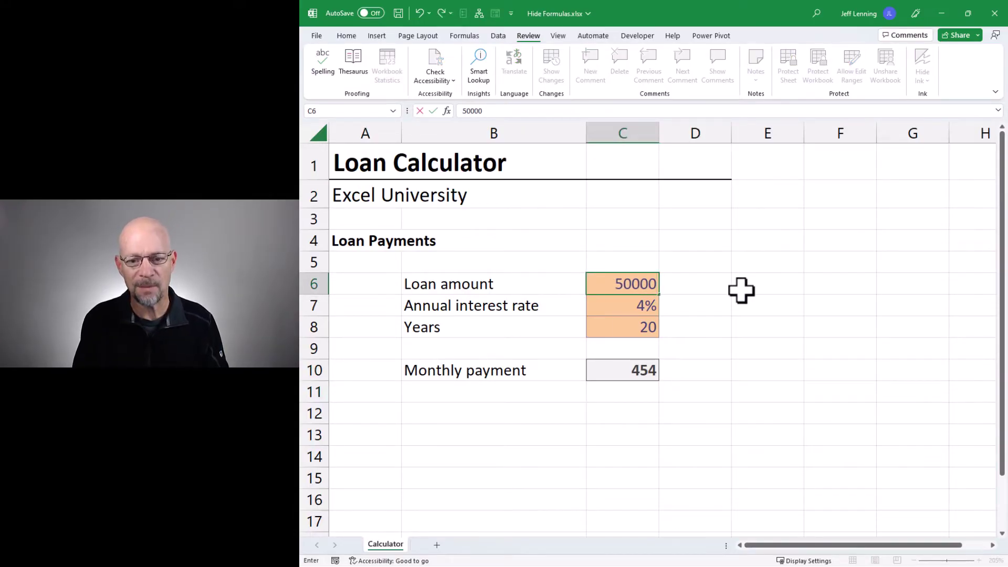
key("Return")
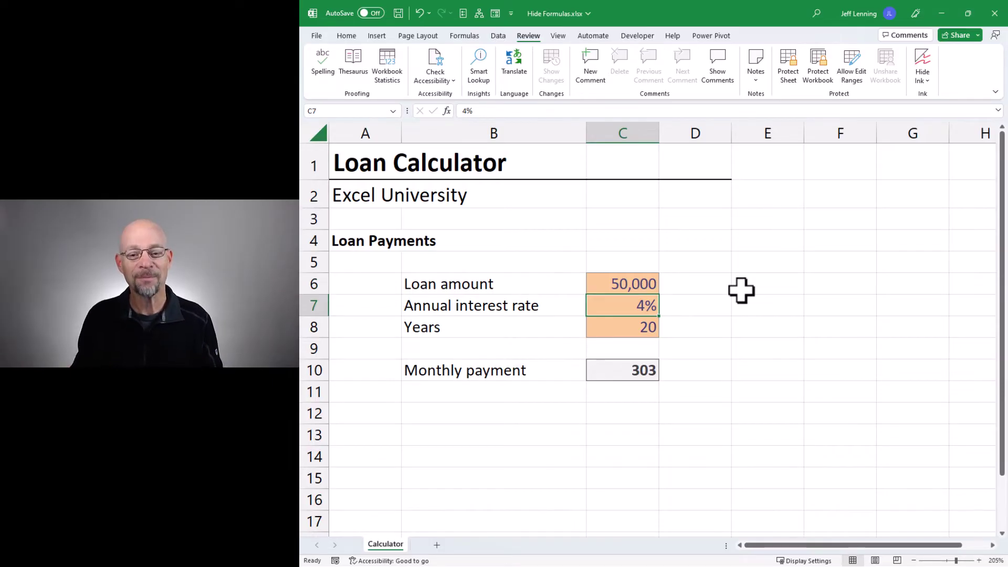
Step: Check C7's protection settings unchanged, then set the interest rate to 5%
key("ctrl+1")
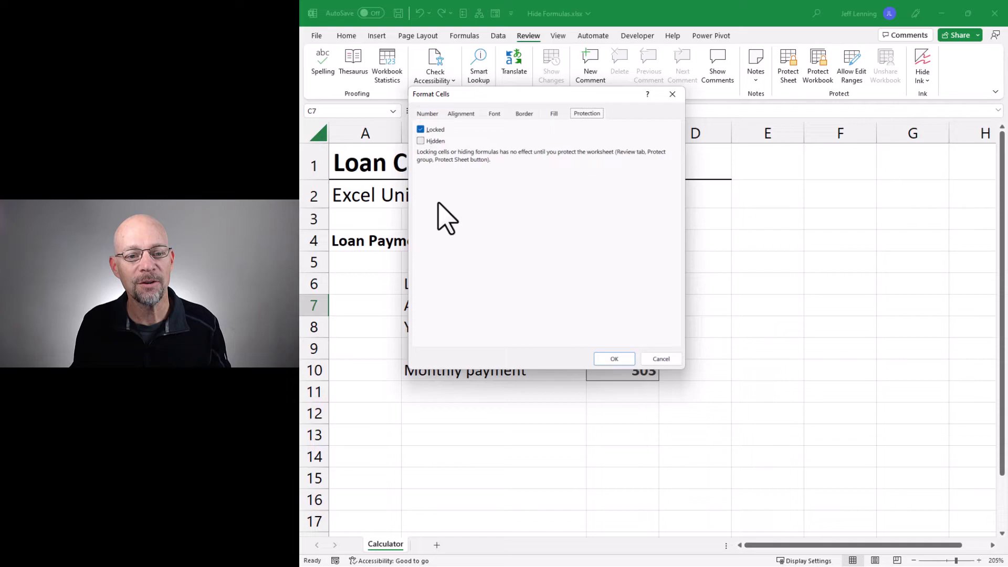
left_click(611, 357)
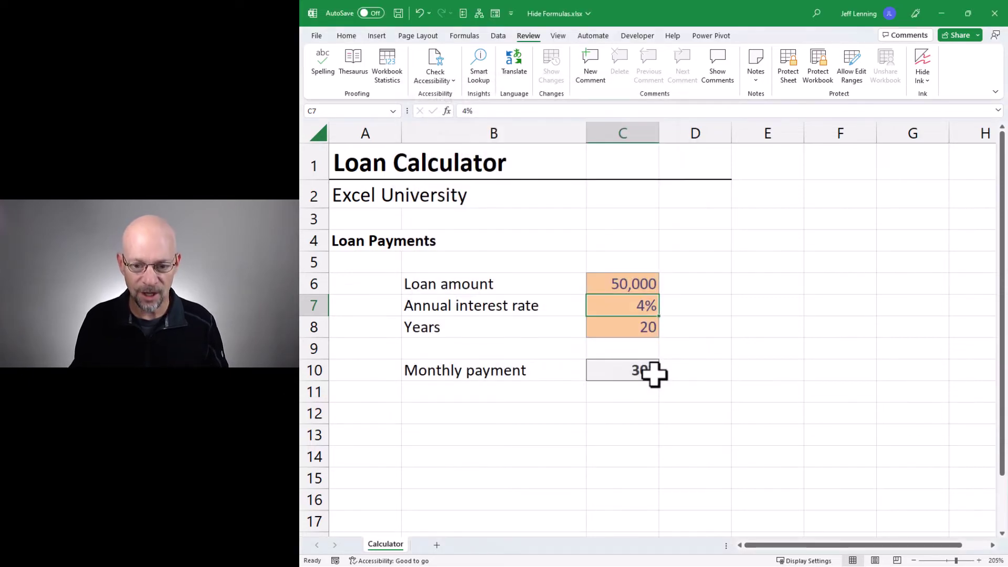
type("5")
key("Return")
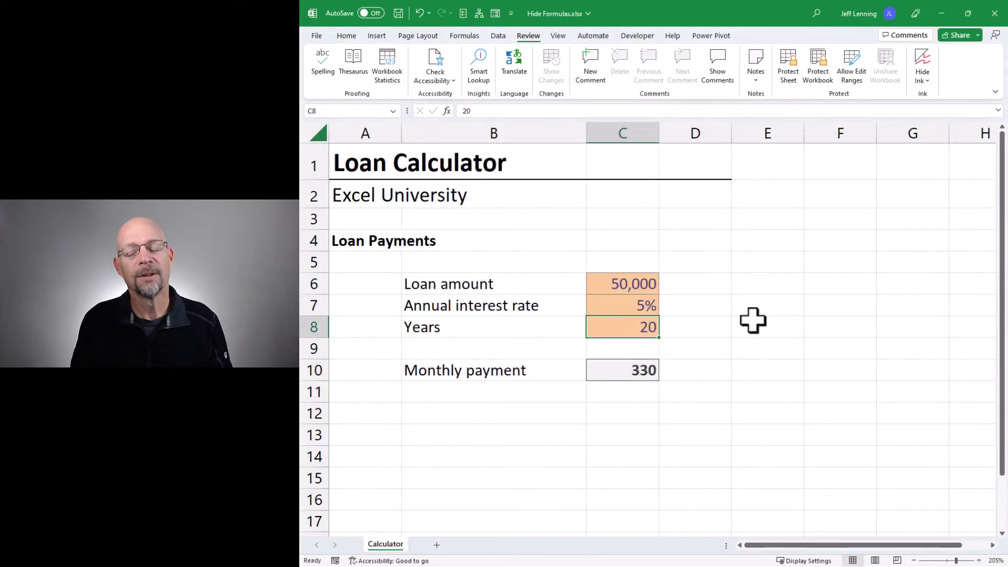
Step: Review C10's protection settings and back out of Protect Sheet without applying it
key("Down")
key("Down")
key("ctrl+1")
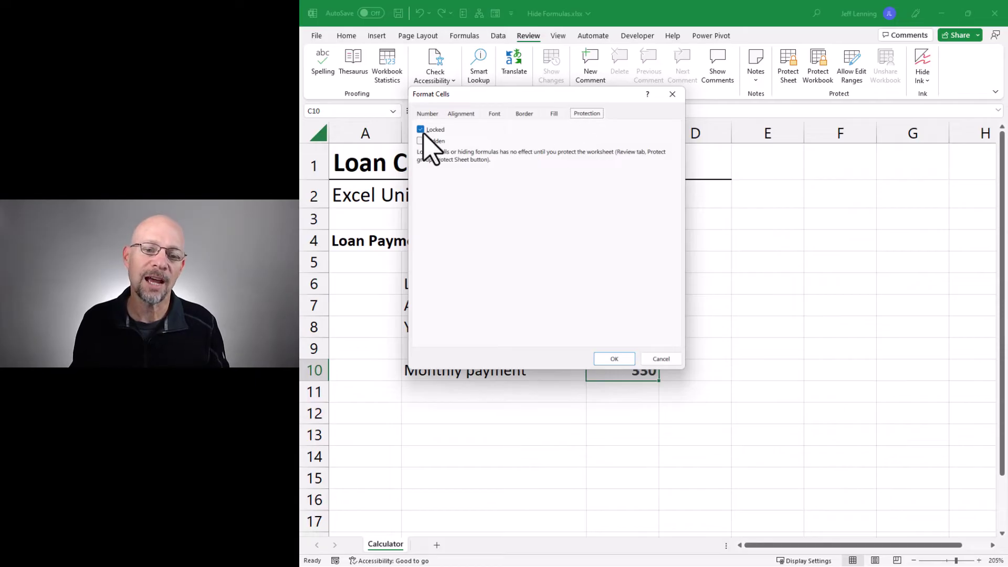
key("Return")
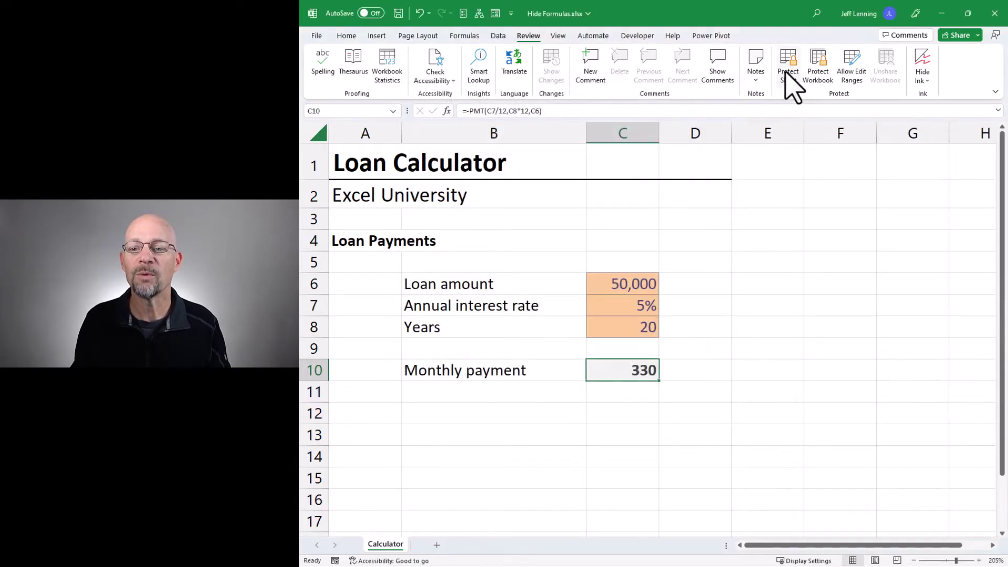
left_click(787, 76)
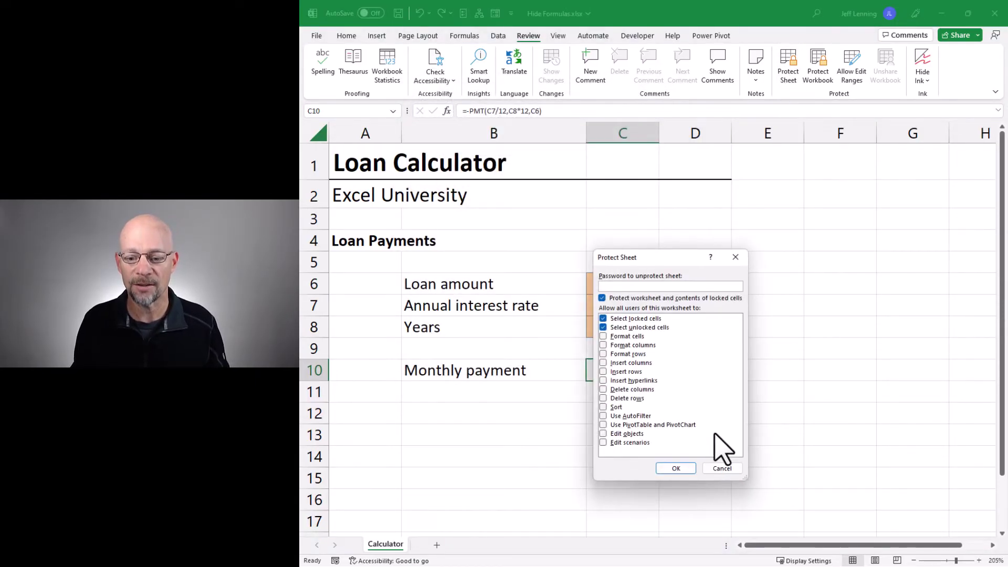
left_click(729, 471)
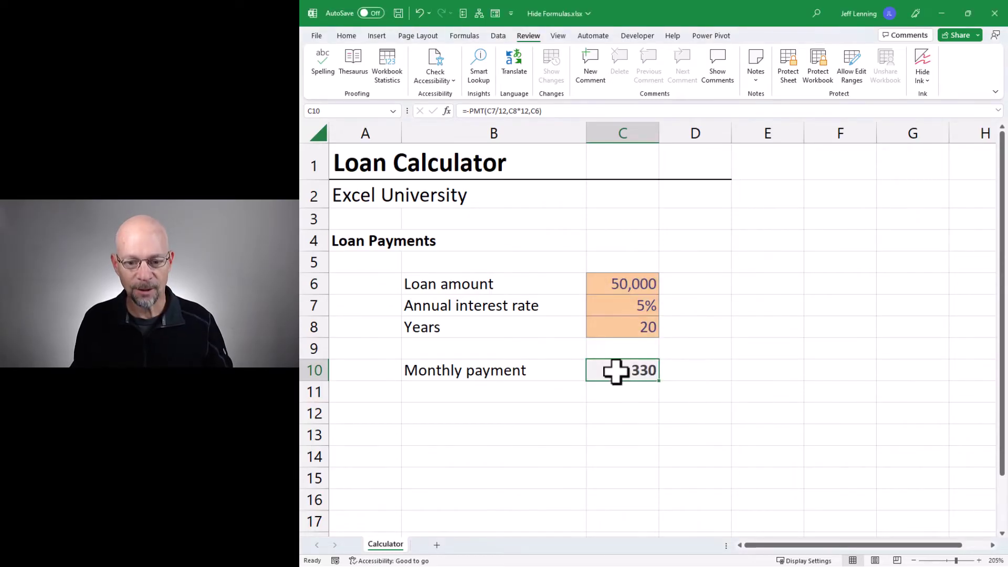
Step: Mark the C10 payment formula as Hidden and protect the worksheet
key("ctrl+1")
left_click(435, 141)
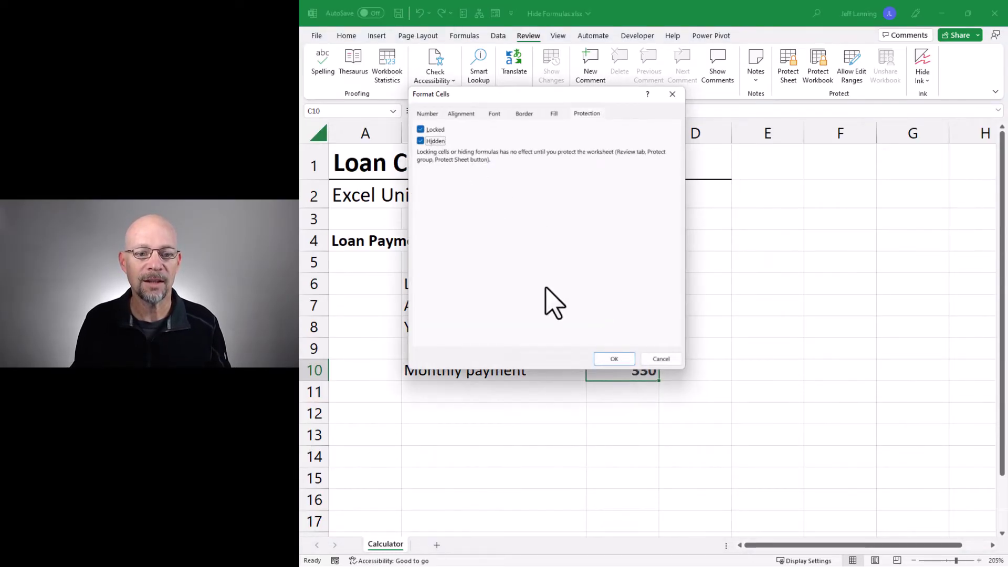
left_click(615, 359)
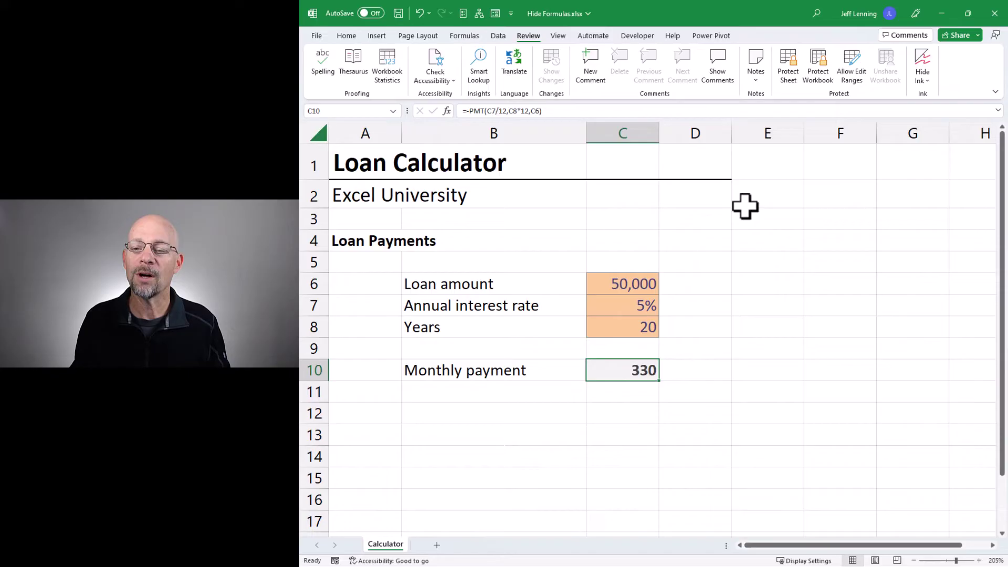
left_click(786, 71)
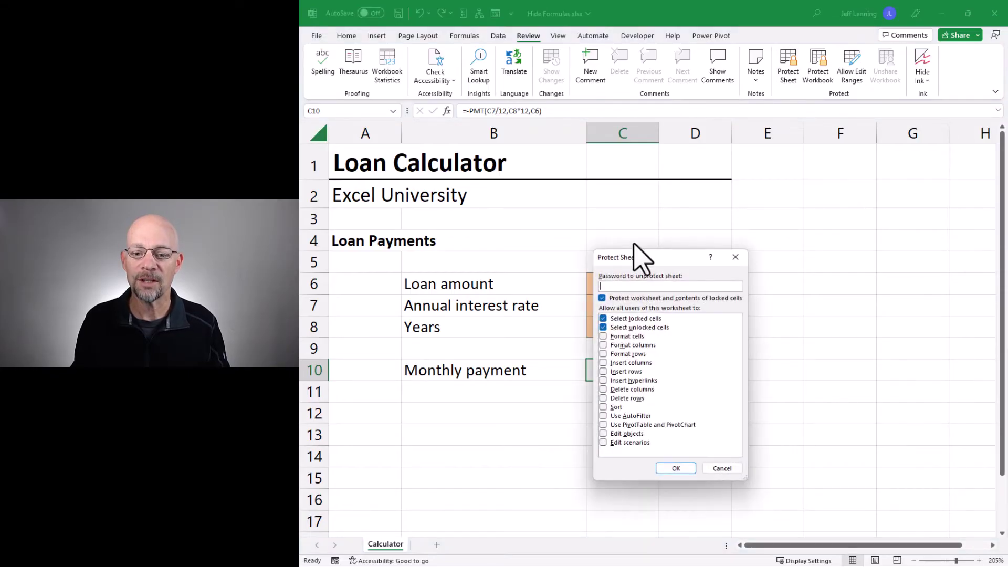
left_click(674, 469)
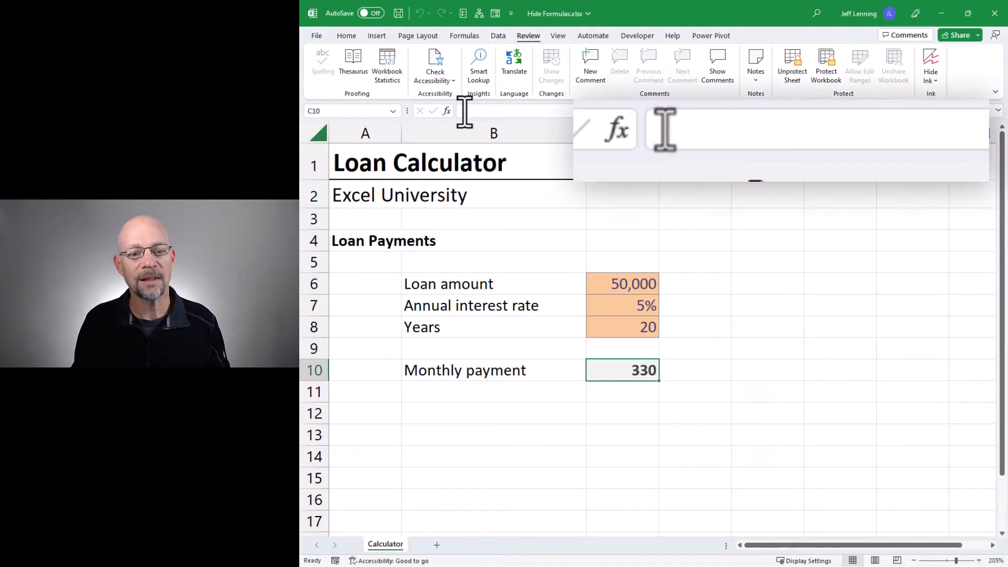
Step: Select input cells C6, C7, C8 and payment cell C10 to check the formula is hidden
left_click(675, 322)
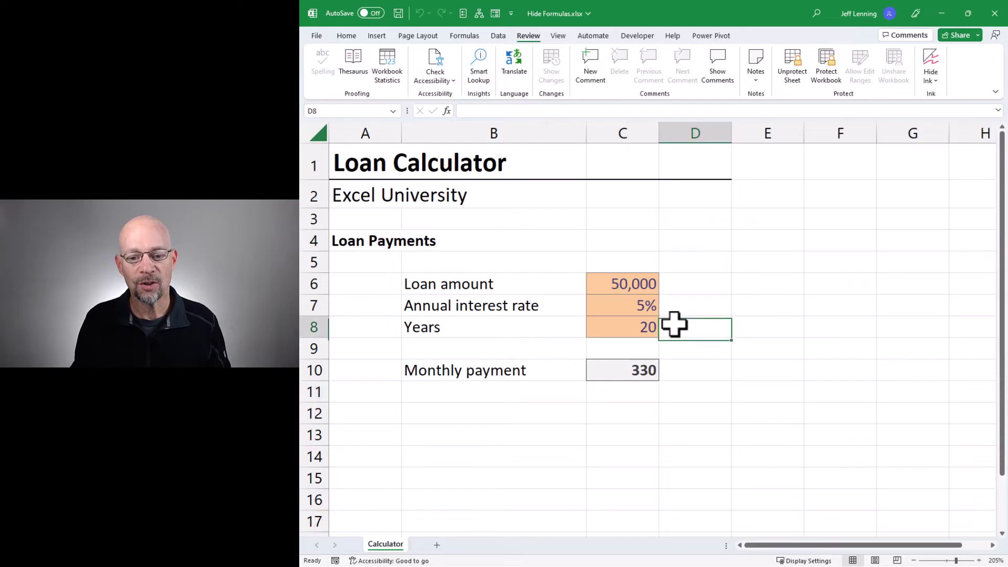
left_click(624, 281)
left_click(623, 310)
left_click(624, 326)
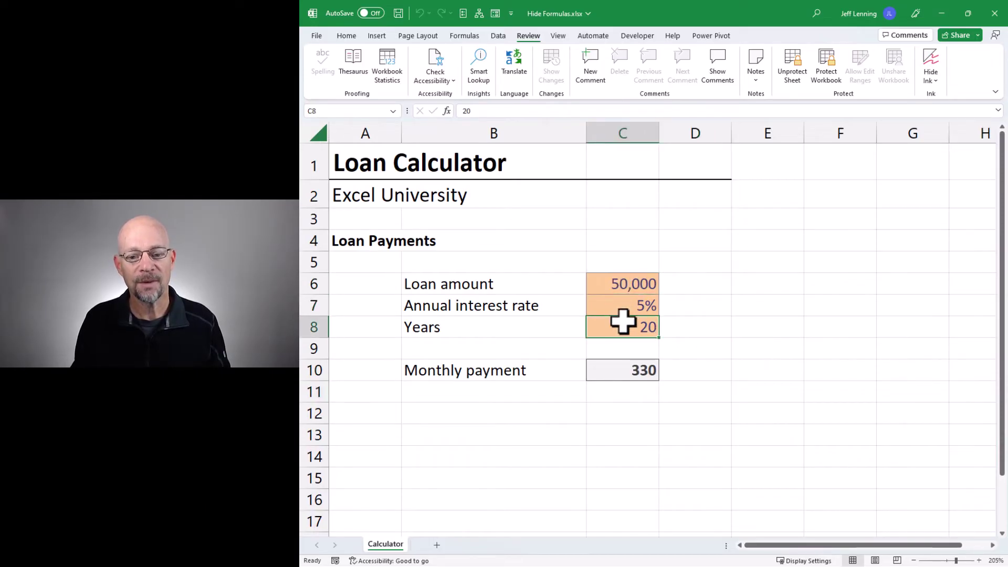
left_click(631, 287)
left_click(633, 306)
left_click(636, 327)
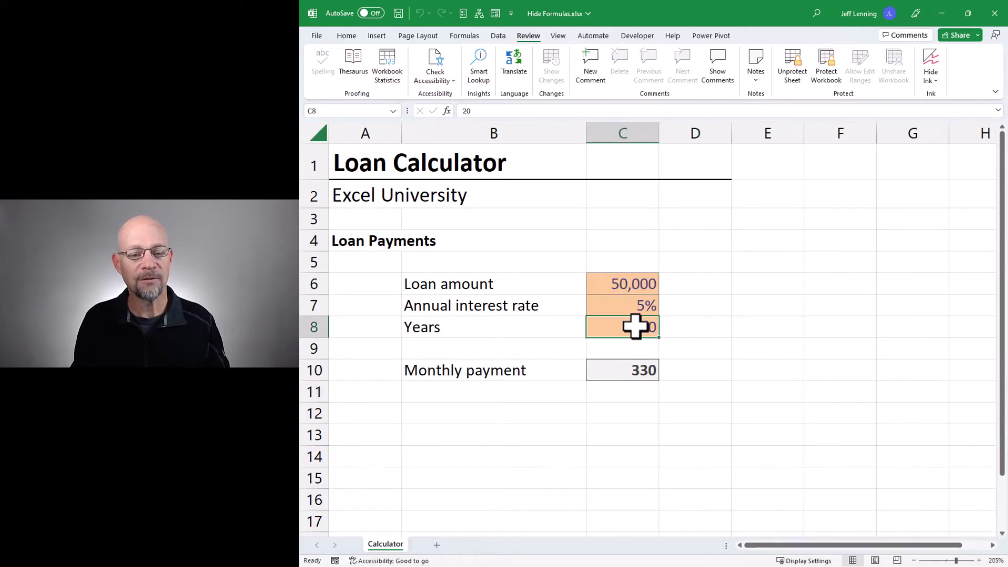
left_click(625, 371)
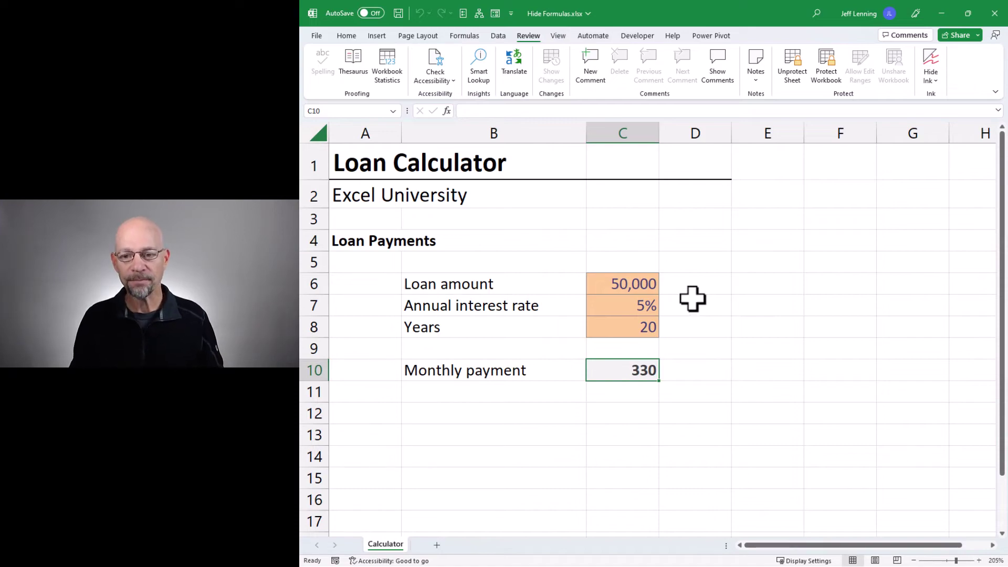
Step: Re-protect the sheet and confirm typing 6 into C6 is refused with a warning
left_click(793, 77)
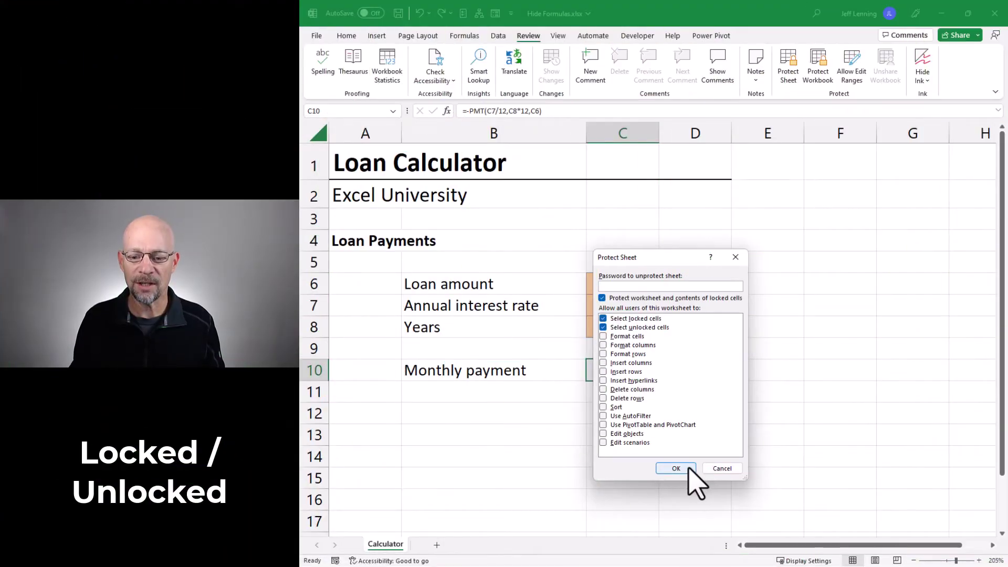
left_click(685, 469)
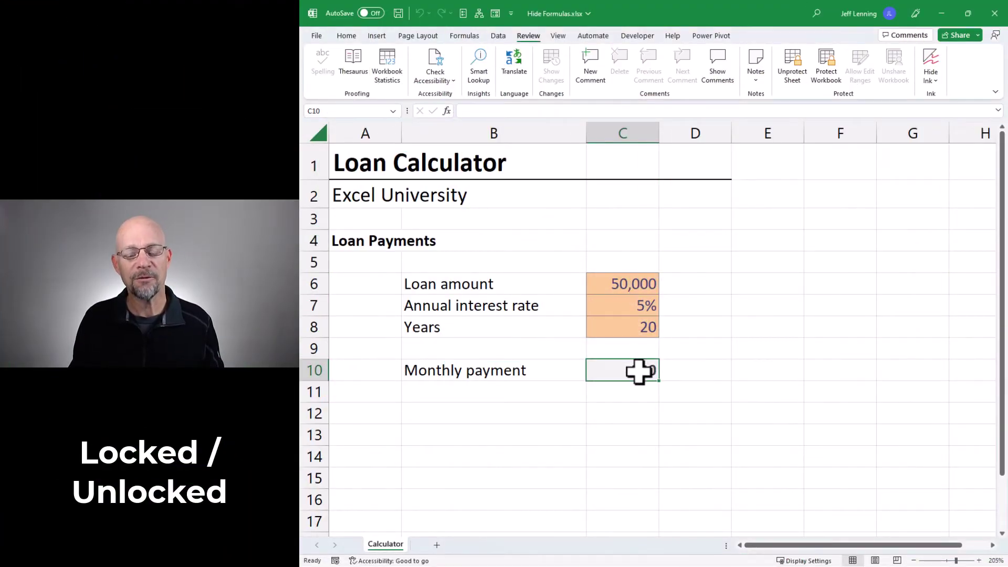
left_click(635, 284)
key("6")
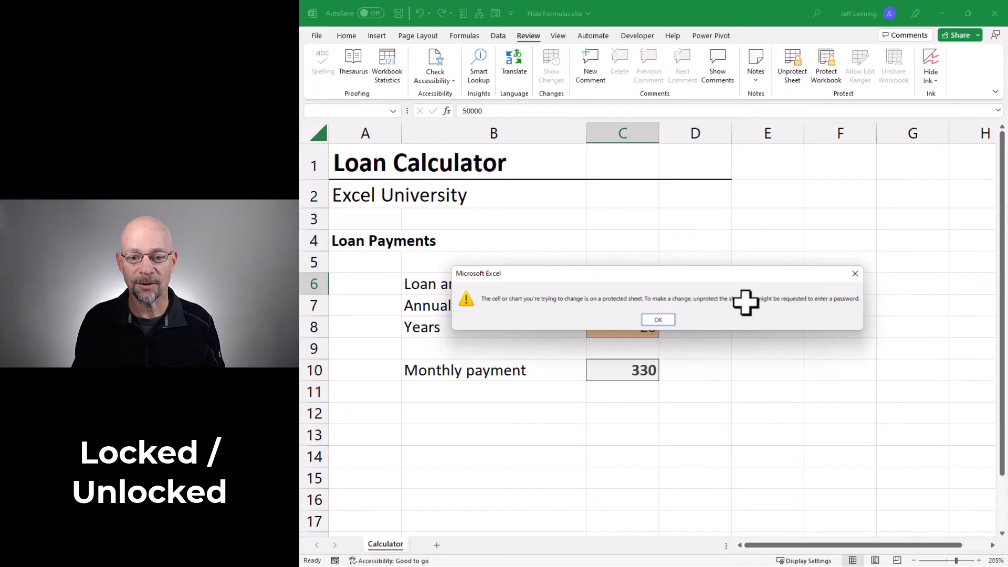
key("Return")
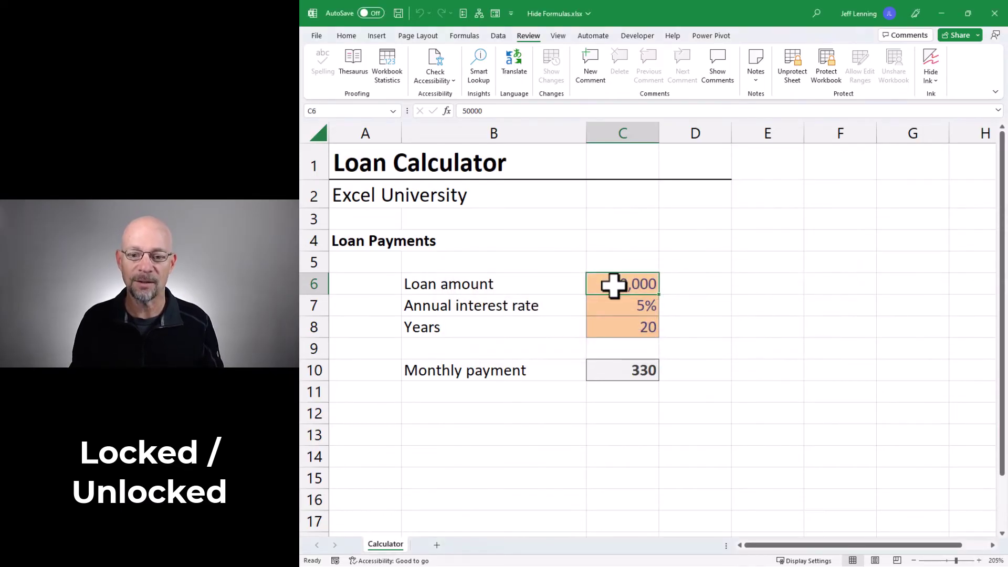
Step: Unprotect the sheet, clear Locked on input cells C6:C8, and verify the setting
left_click(794, 74)
left_click_drag(624, 285, 655, 331)
key("ctrl+1")
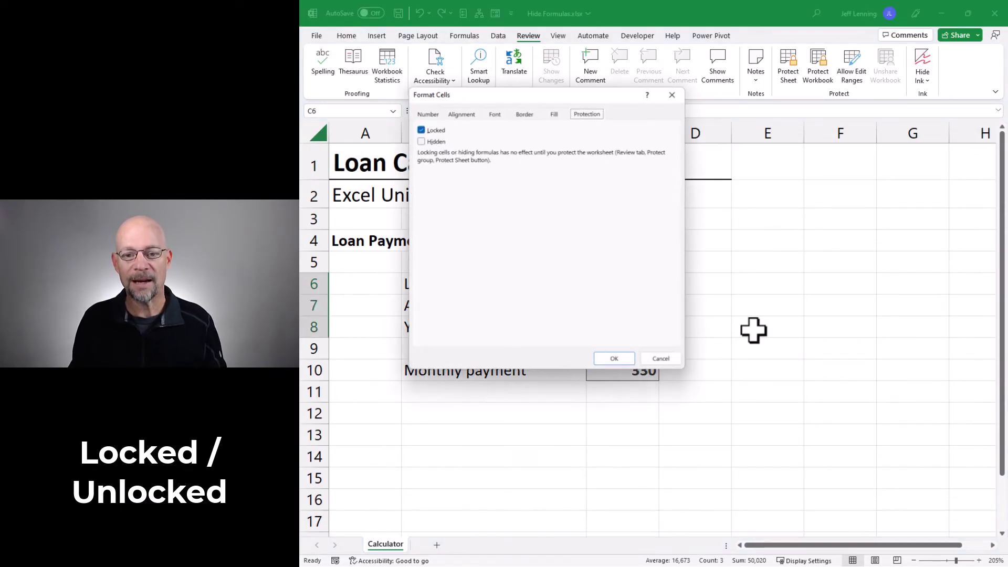
left_click(441, 132)
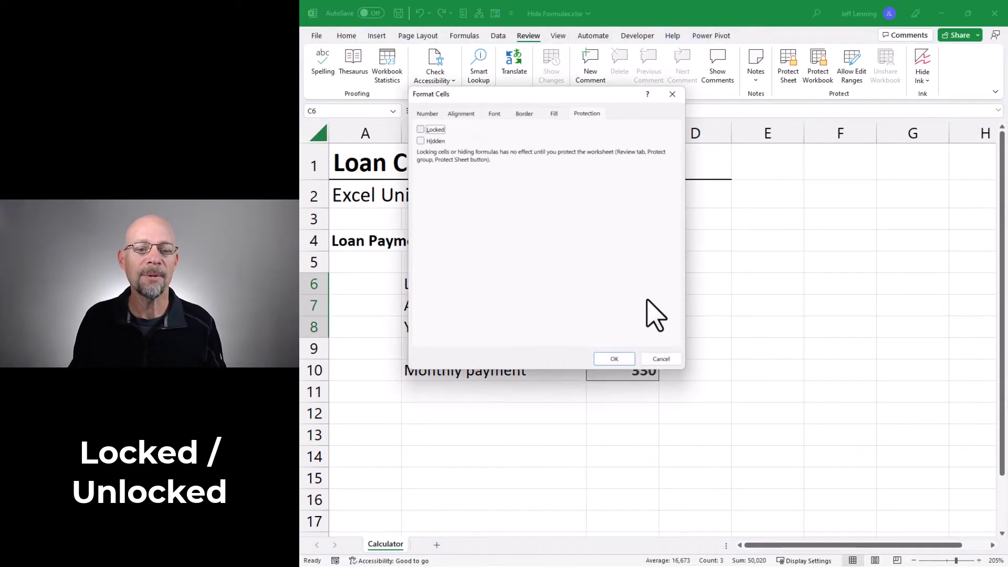
left_click(621, 358)
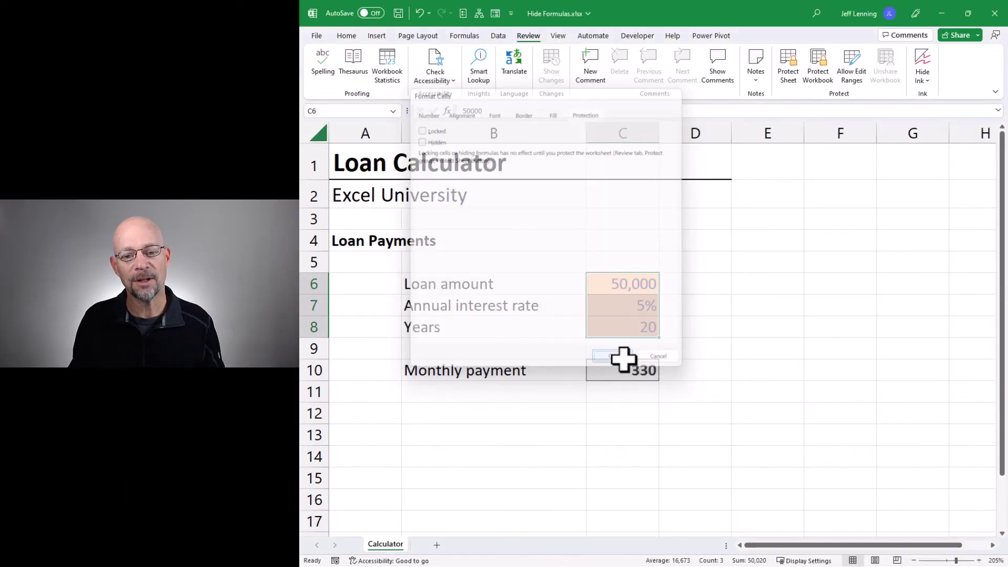
left_click(725, 352)
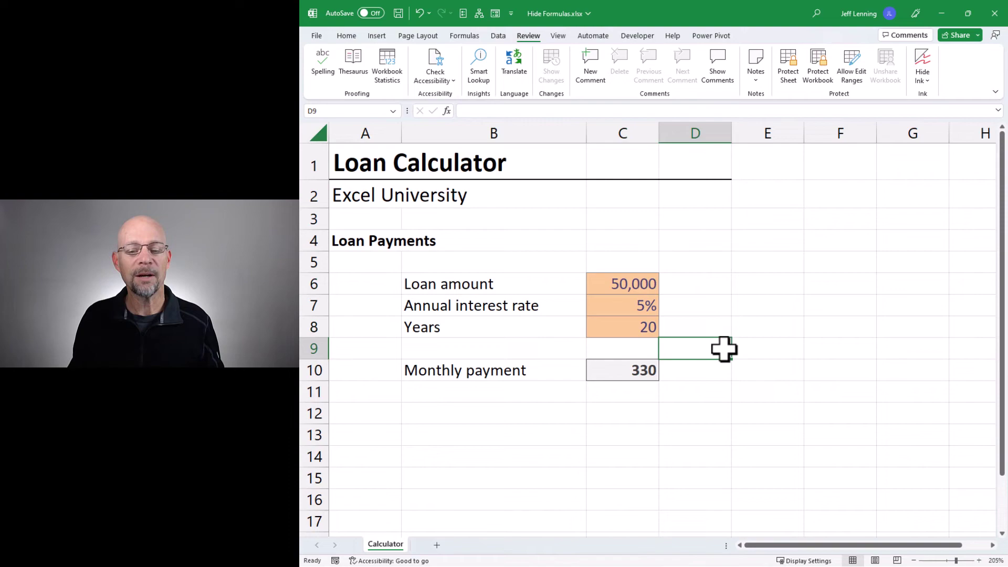
left_click_drag(632, 284, 636, 329)
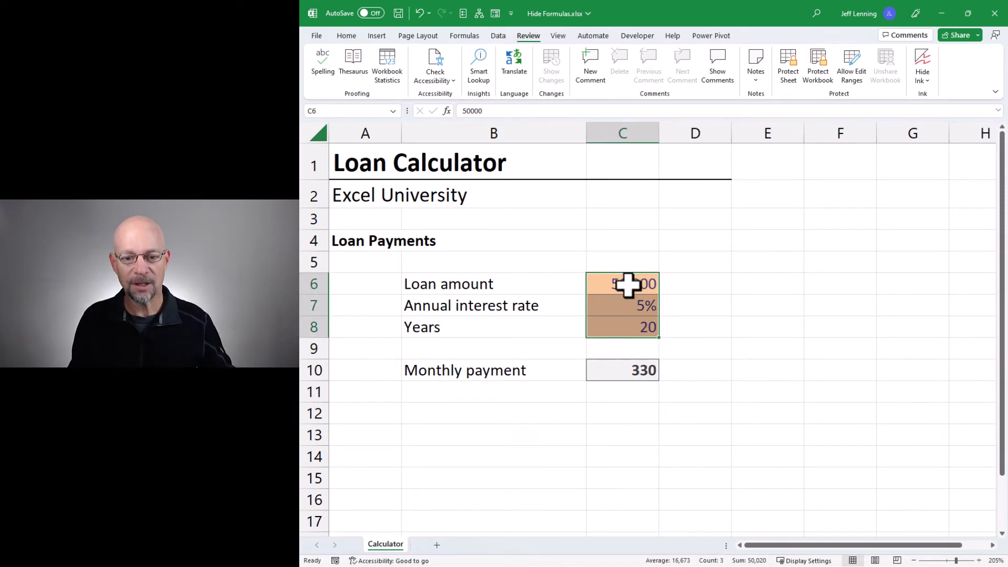
key("ctrl+1")
key("Return")
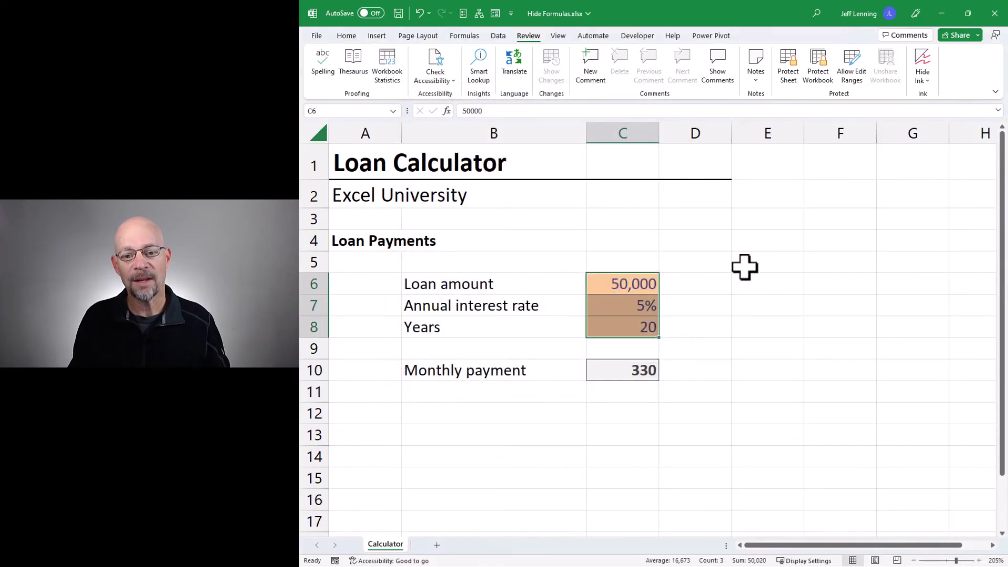
Step: Mark the payment formula in C10 as Hidden in Format Cells
left_click_drag(742, 266, 774, 369)
key("ctrl+1")
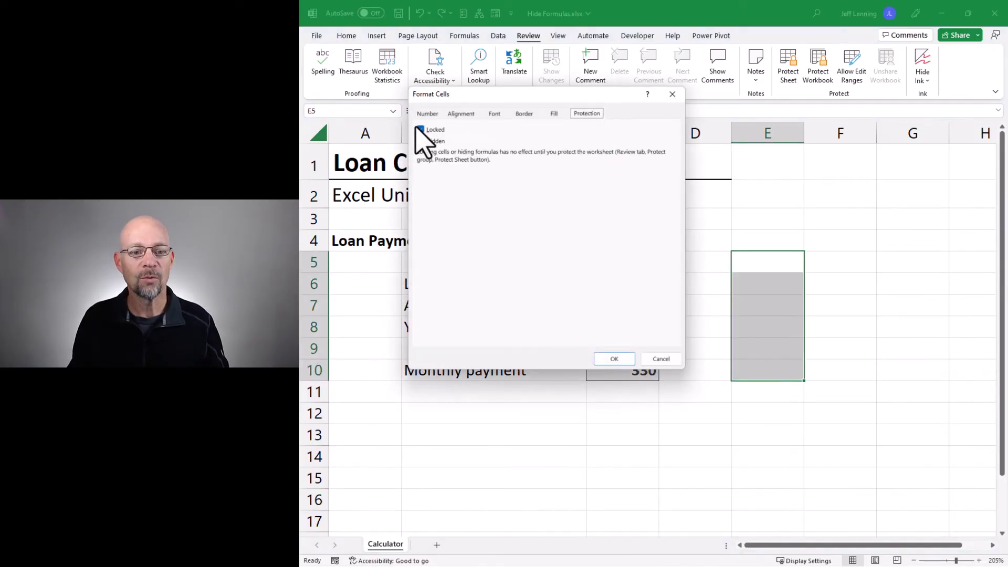
left_click(656, 359)
left_click(648, 369)
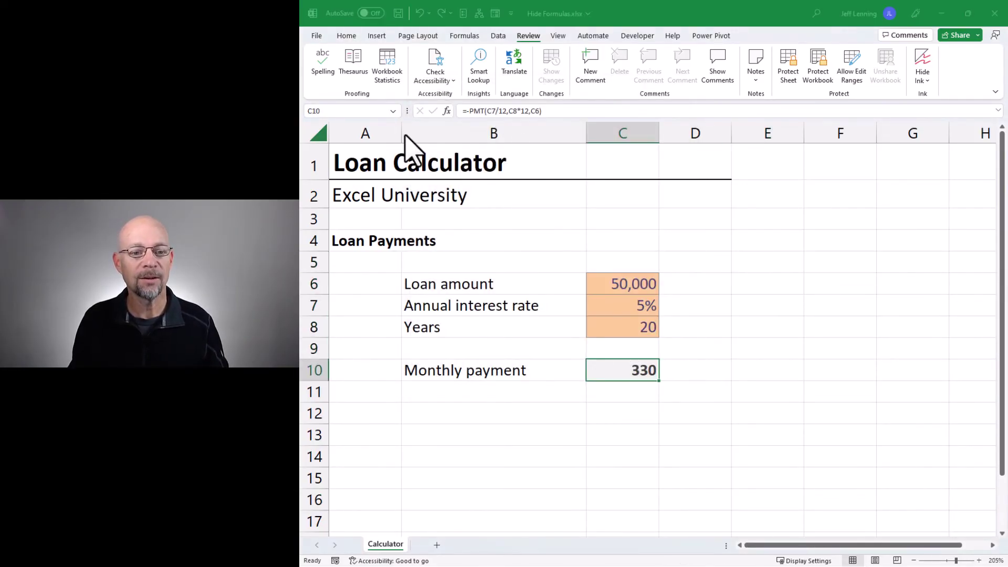
key("ctrl+1")
left_click(423, 141)
Step: Apply the Hidden setting to C10 and protect the sheet
key("Return")
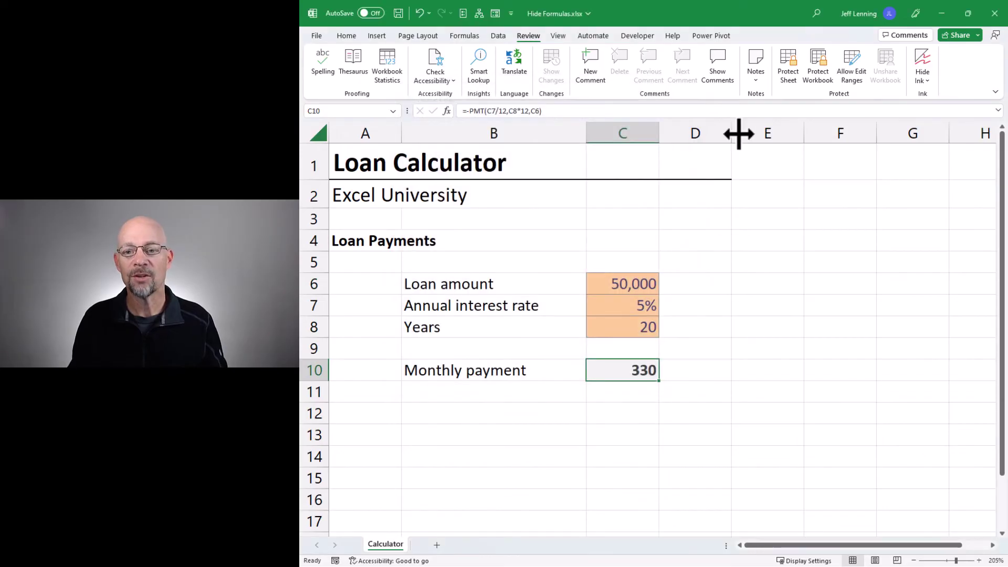
left_click(792, 64)
left_click(683, 468)
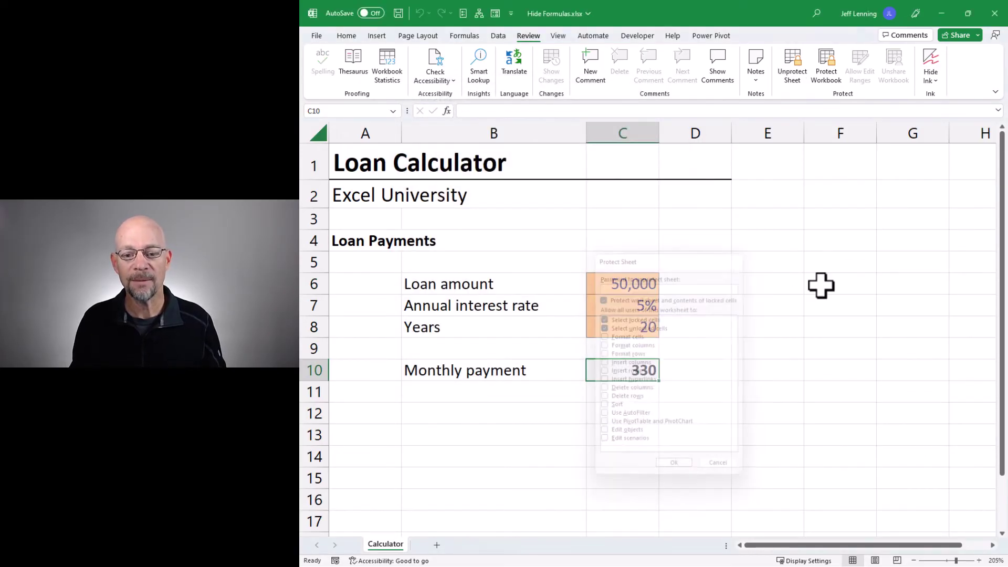
Step: Enter 100,000, 4% and 30 years into input cells C6:C8
left_click(633, 284)
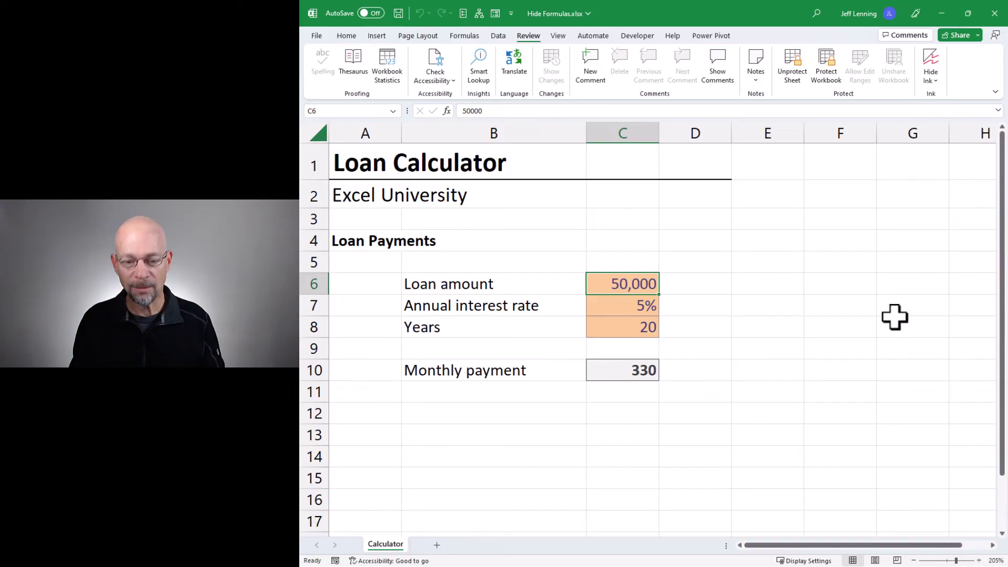
type("100,00")
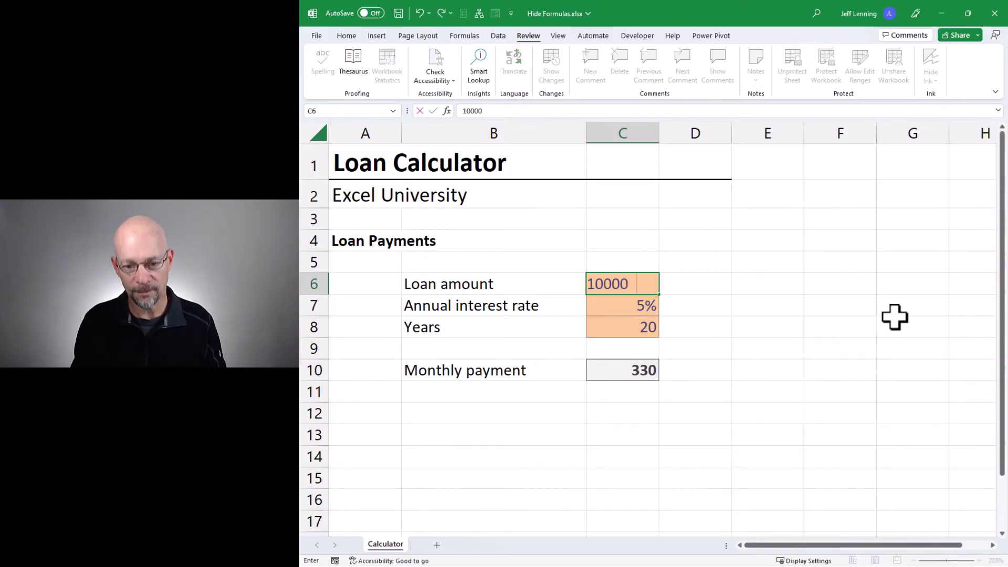
type("0")
key("Return")
type("4")
key("Return")
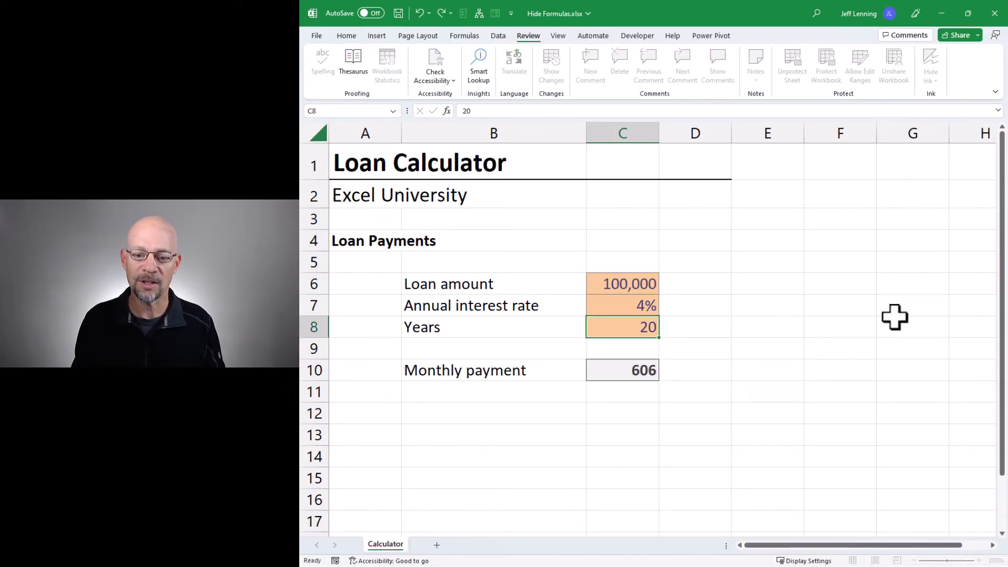
type("30")
key("Return")
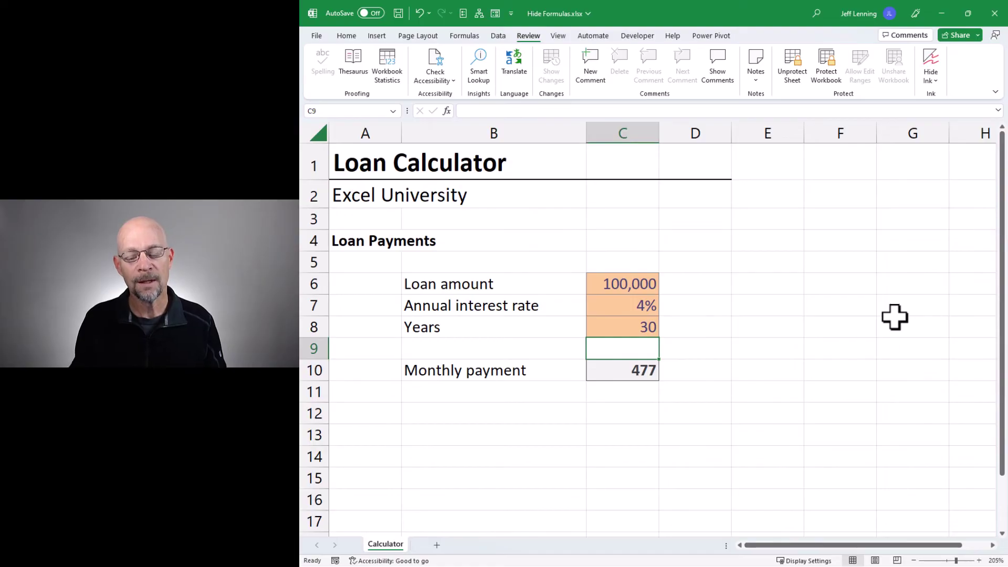
Step: Confirm deleting the protected C10 payment formula is refused, dismissing the warning
left_click(634, 373)
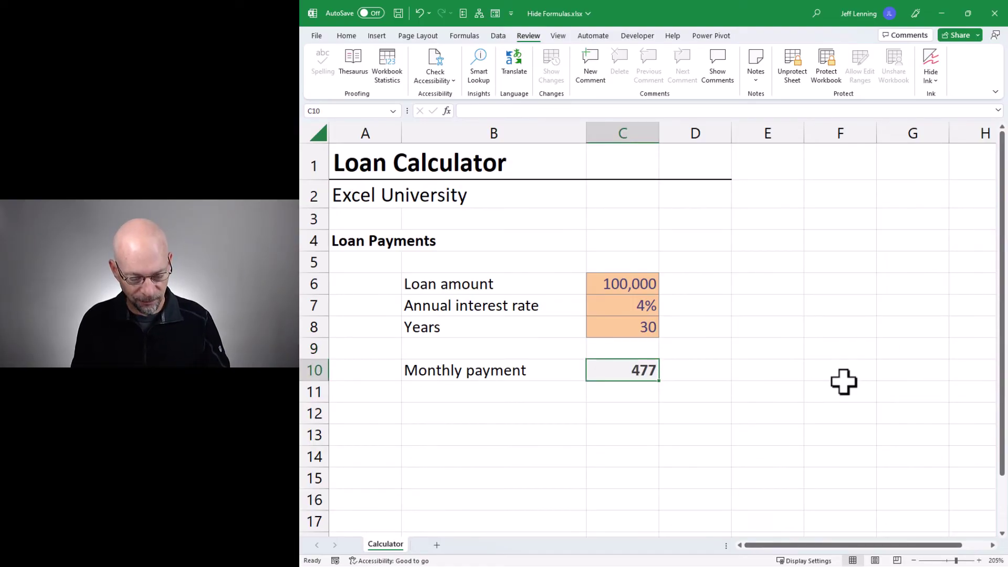
key("Delete")
key("Return")
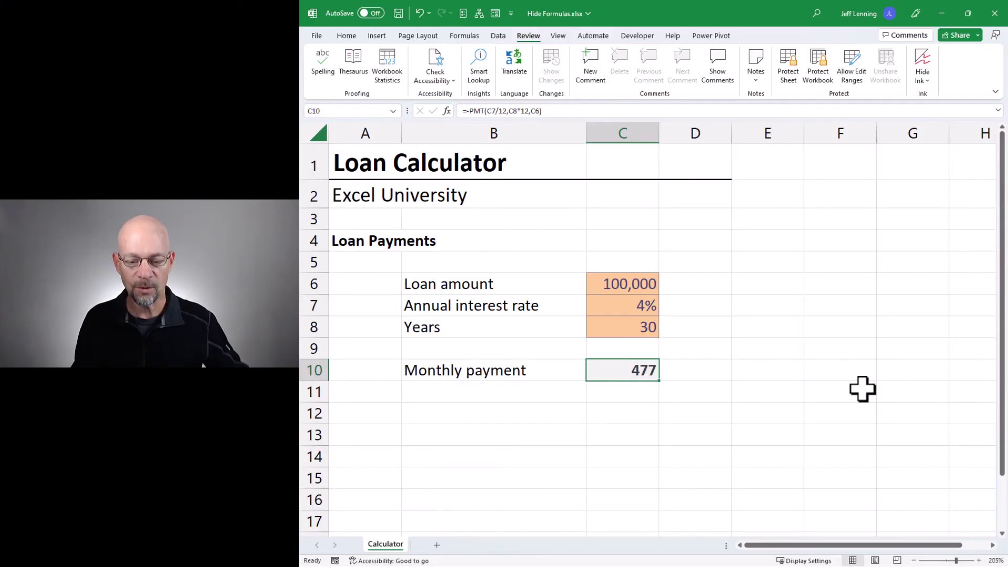
Step: Verify C10 is Locked and Hidden in Format Cells, then bring up Protect Sheet
key("ctrl+1")
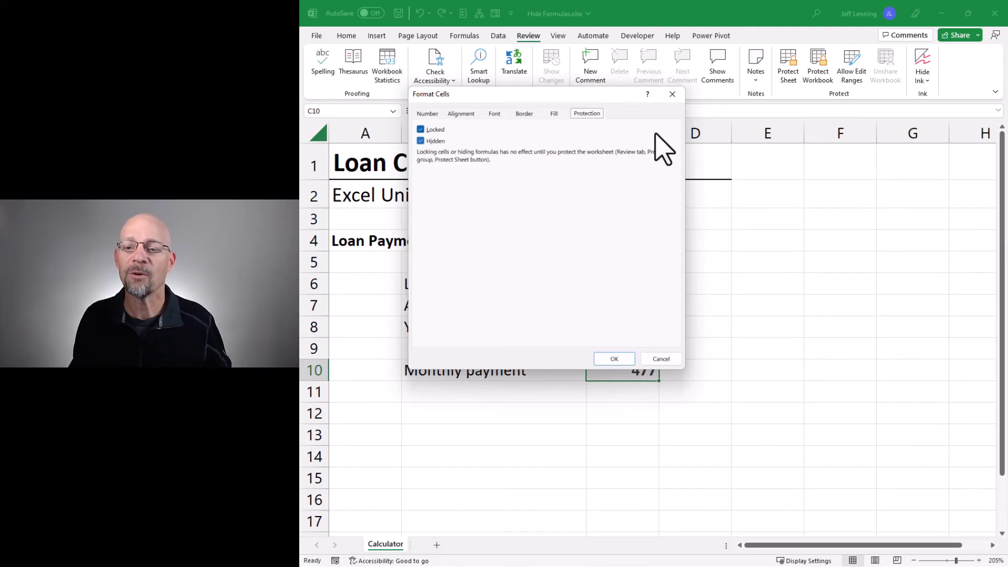
left_click(656, 359)
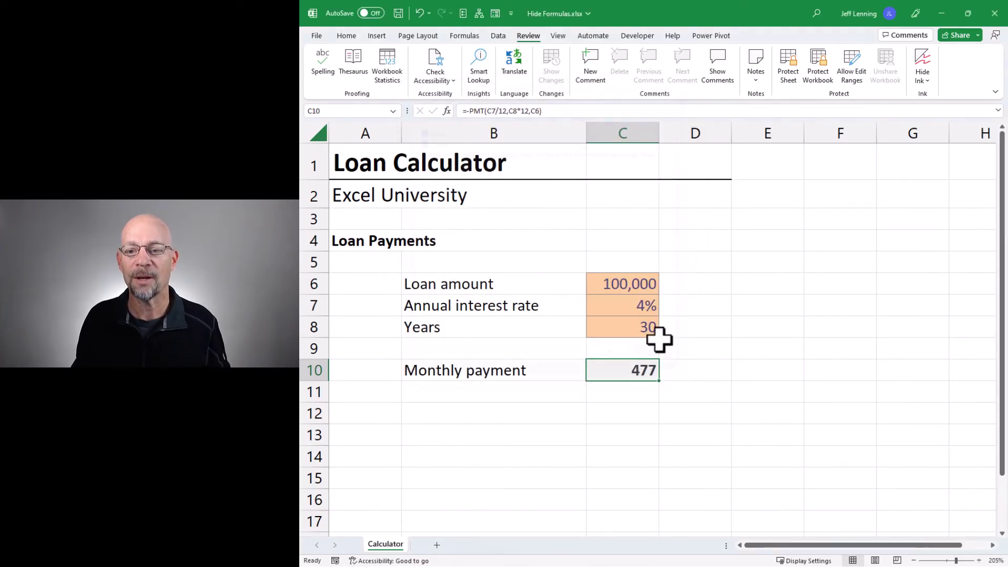
left_click(790, 68)
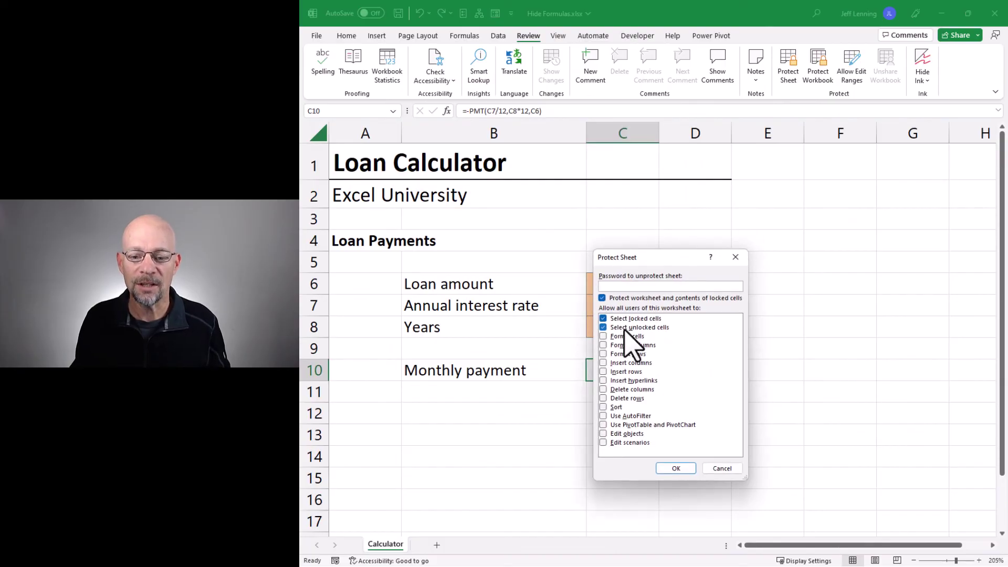